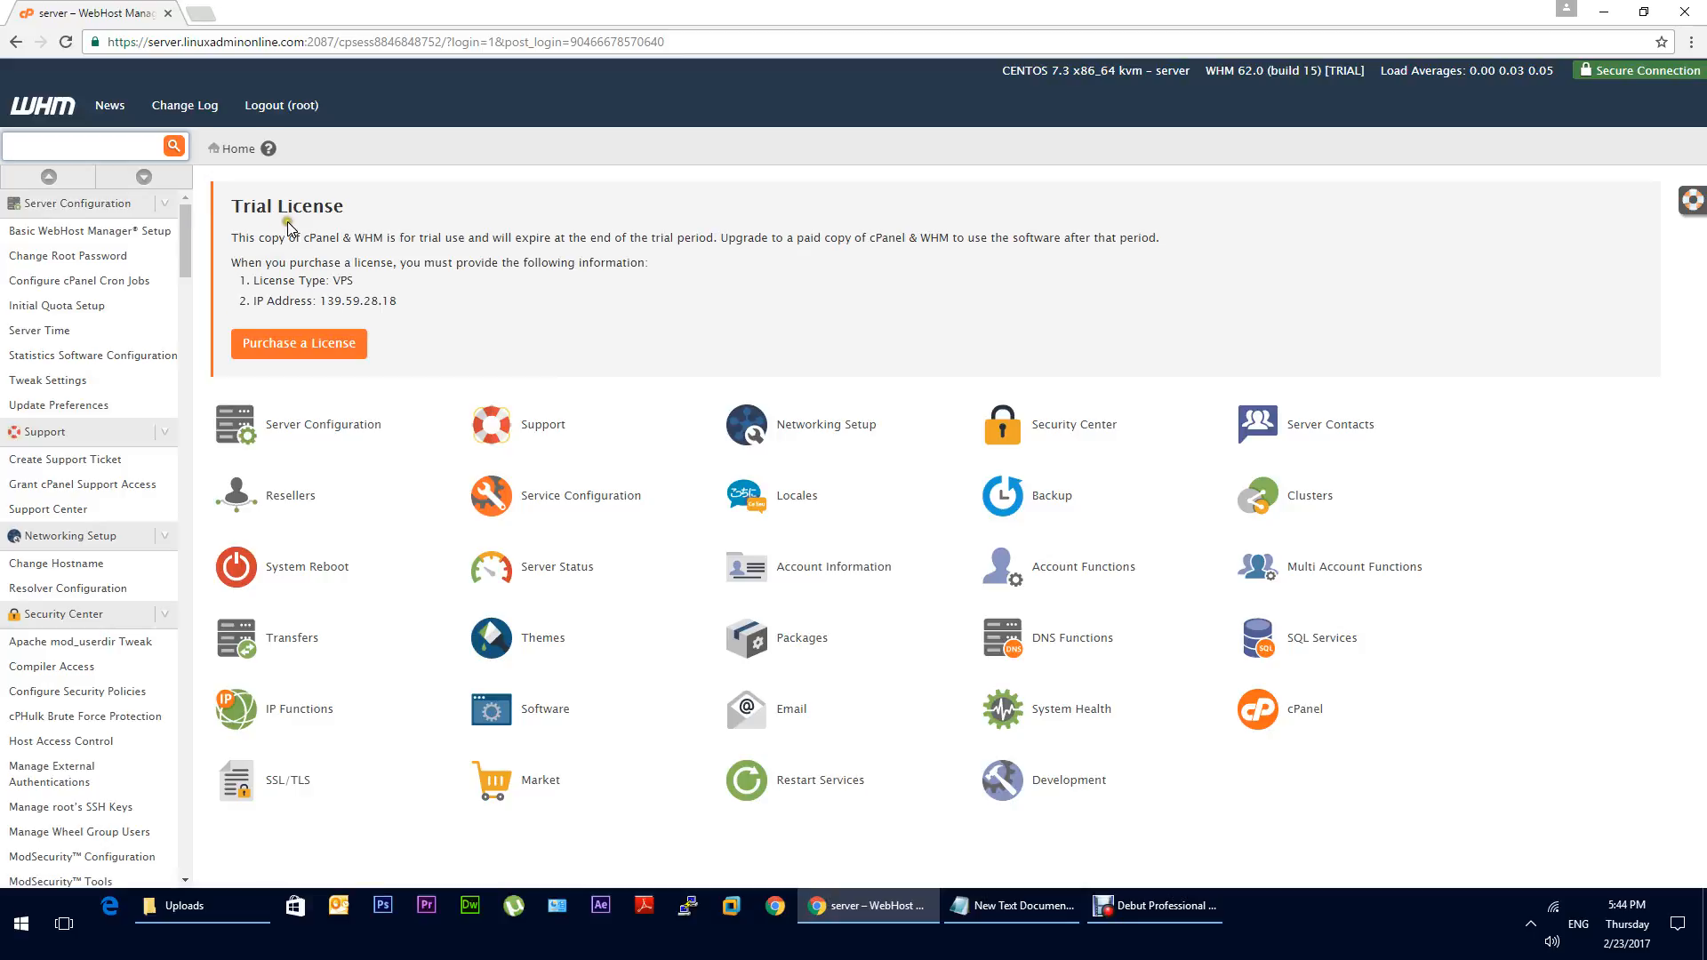
Filter the WHM features by "backup" and open the Backup Configuration page
{"action": "left_click", "coordinate": [78, 241]}
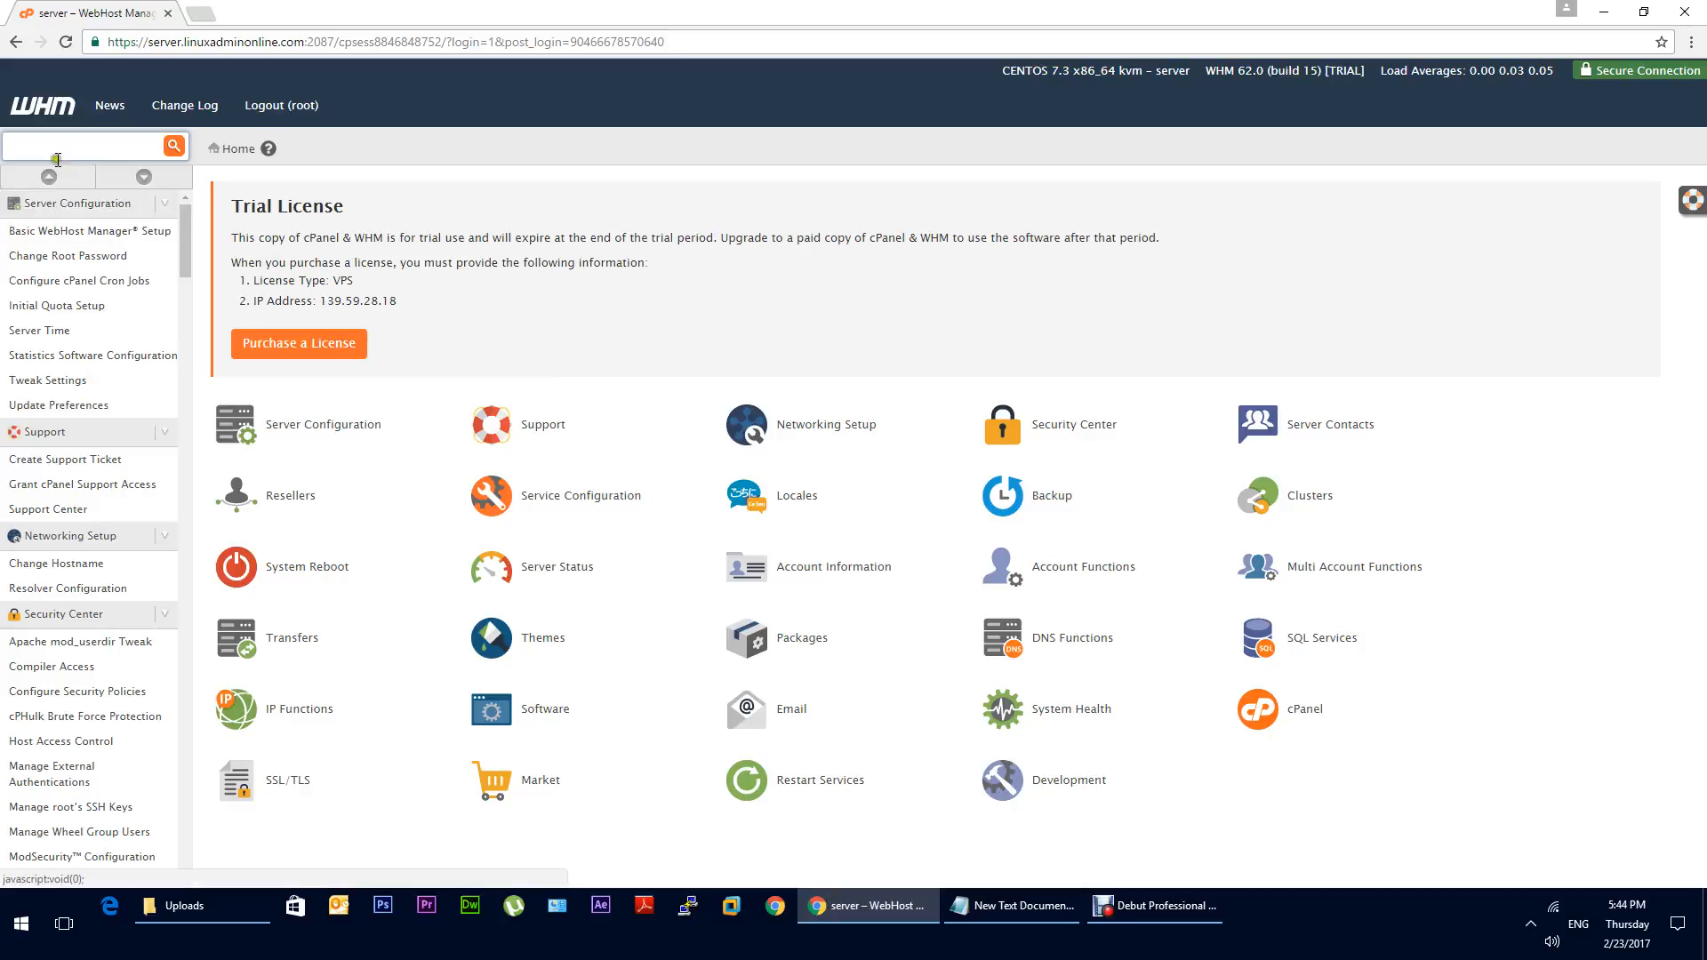
{"action": "mouse_move", "coordinate": [194, 267]}
{"action": "left_mouse_down"}
{"action": "mouse_move", "coordinate": [227, 505]}
{"action": "mouse_move", "coordinate": [217, 765]}
{"action": "left_mouse_up"}
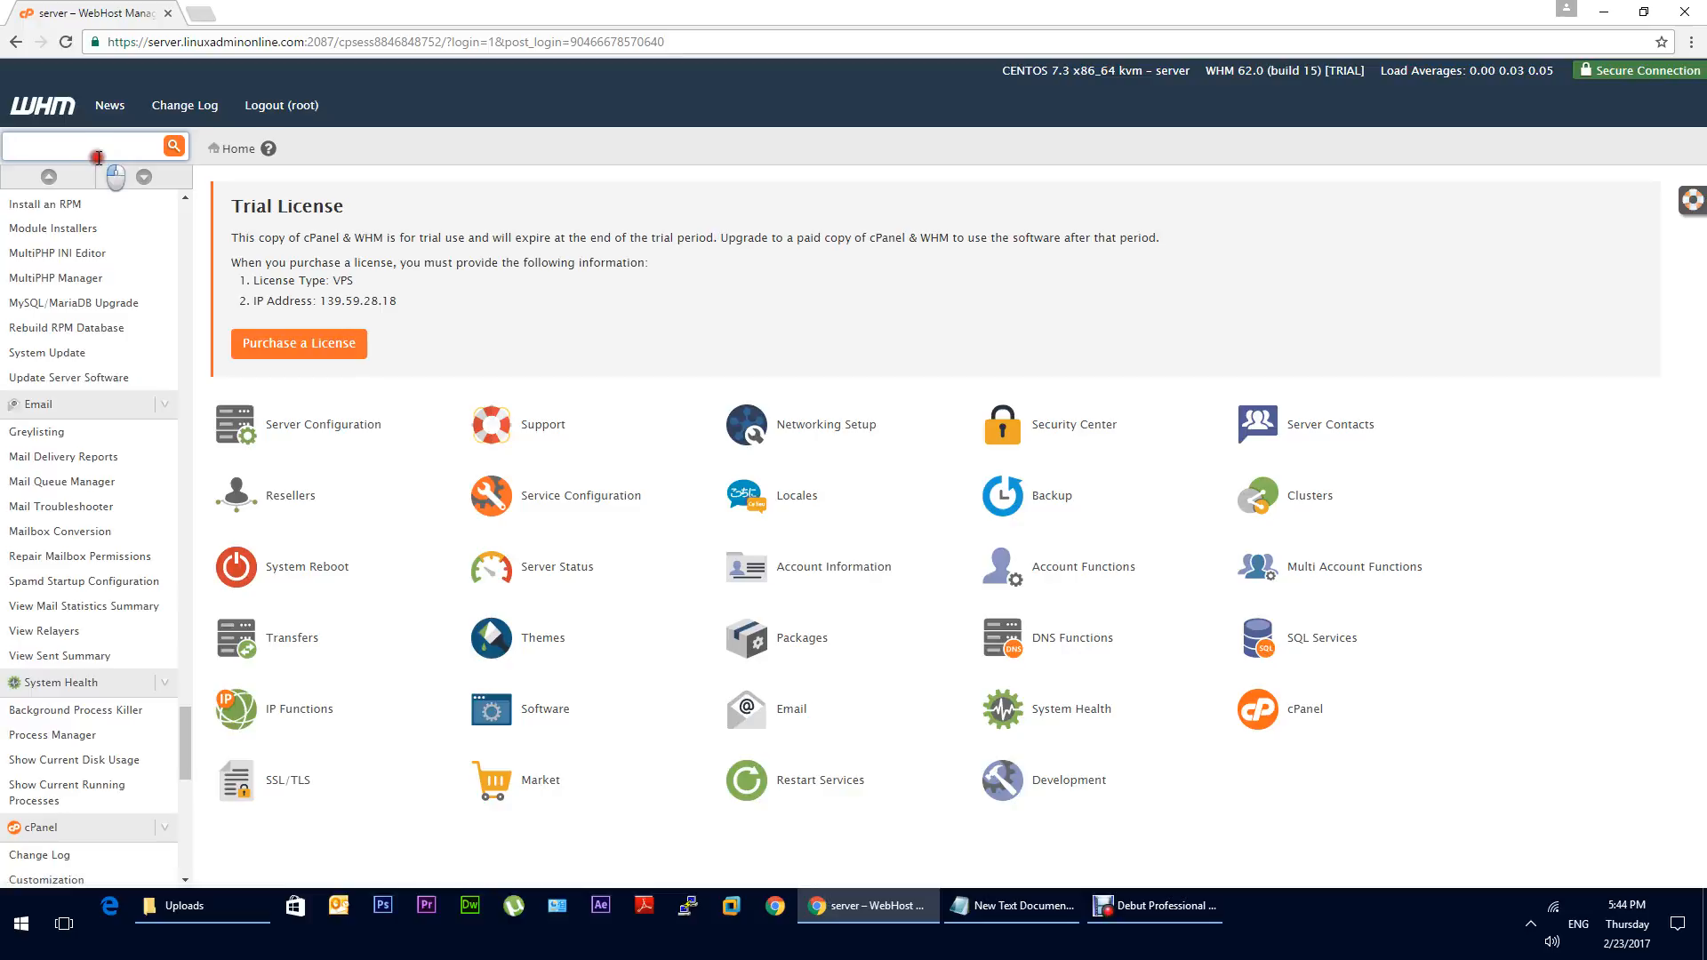
{"action": "type", "text": "backup"}
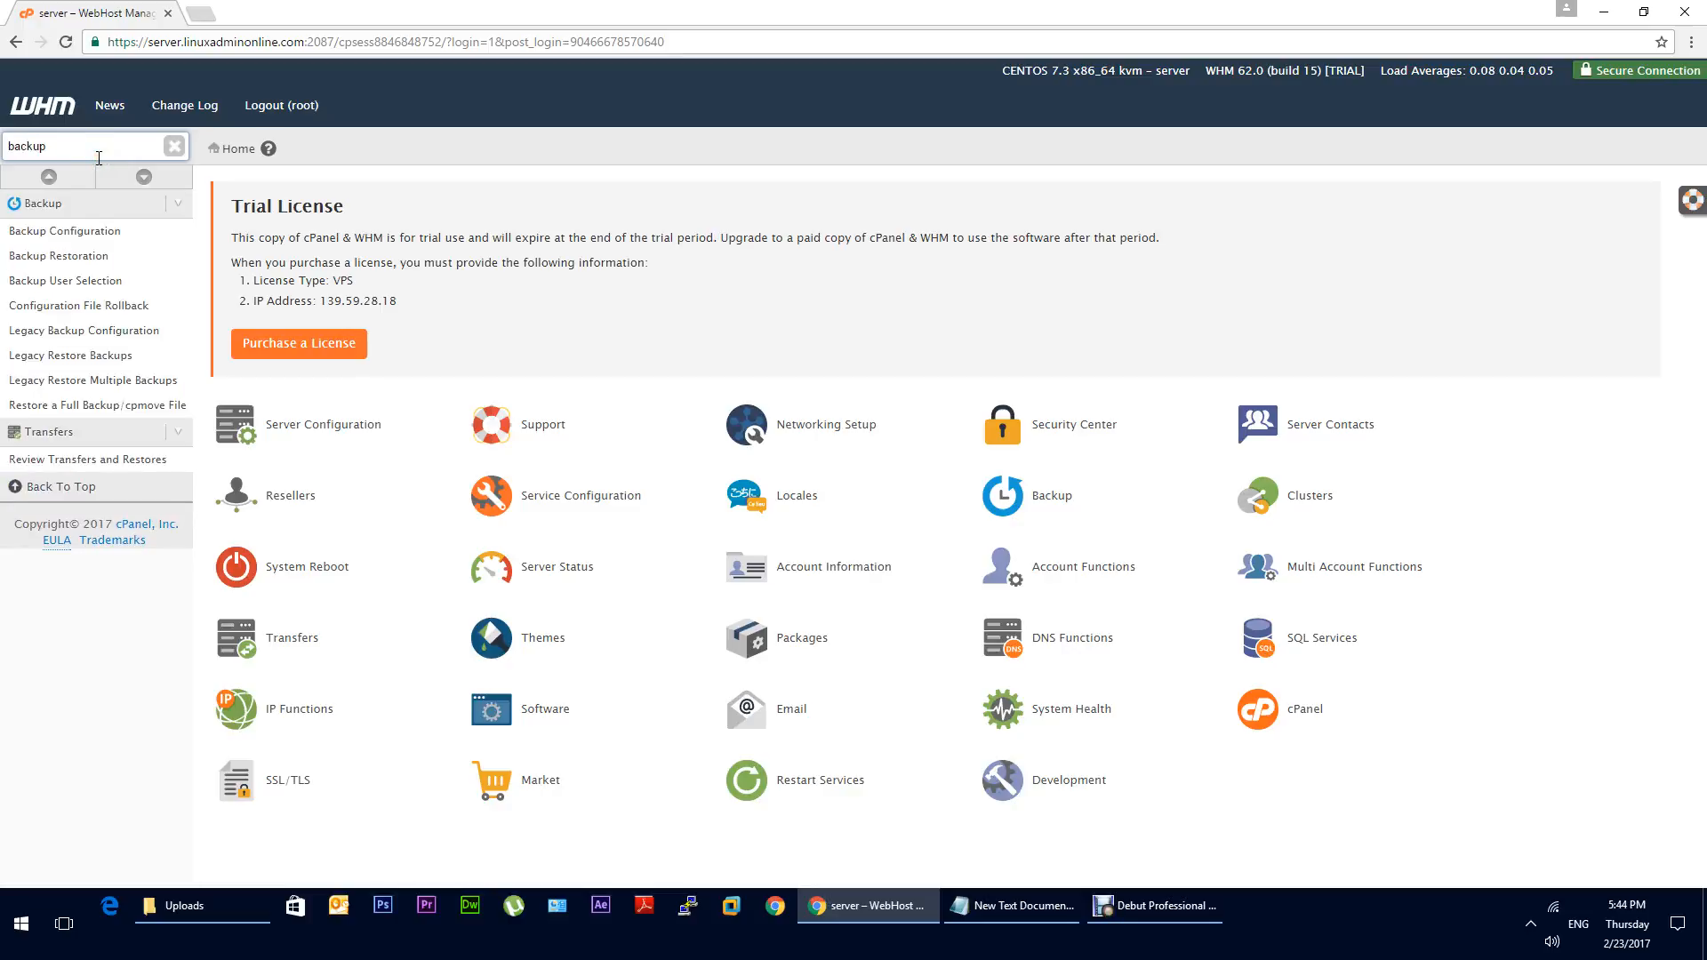
{"action": "left_click", "coordinate": [73, 205]}
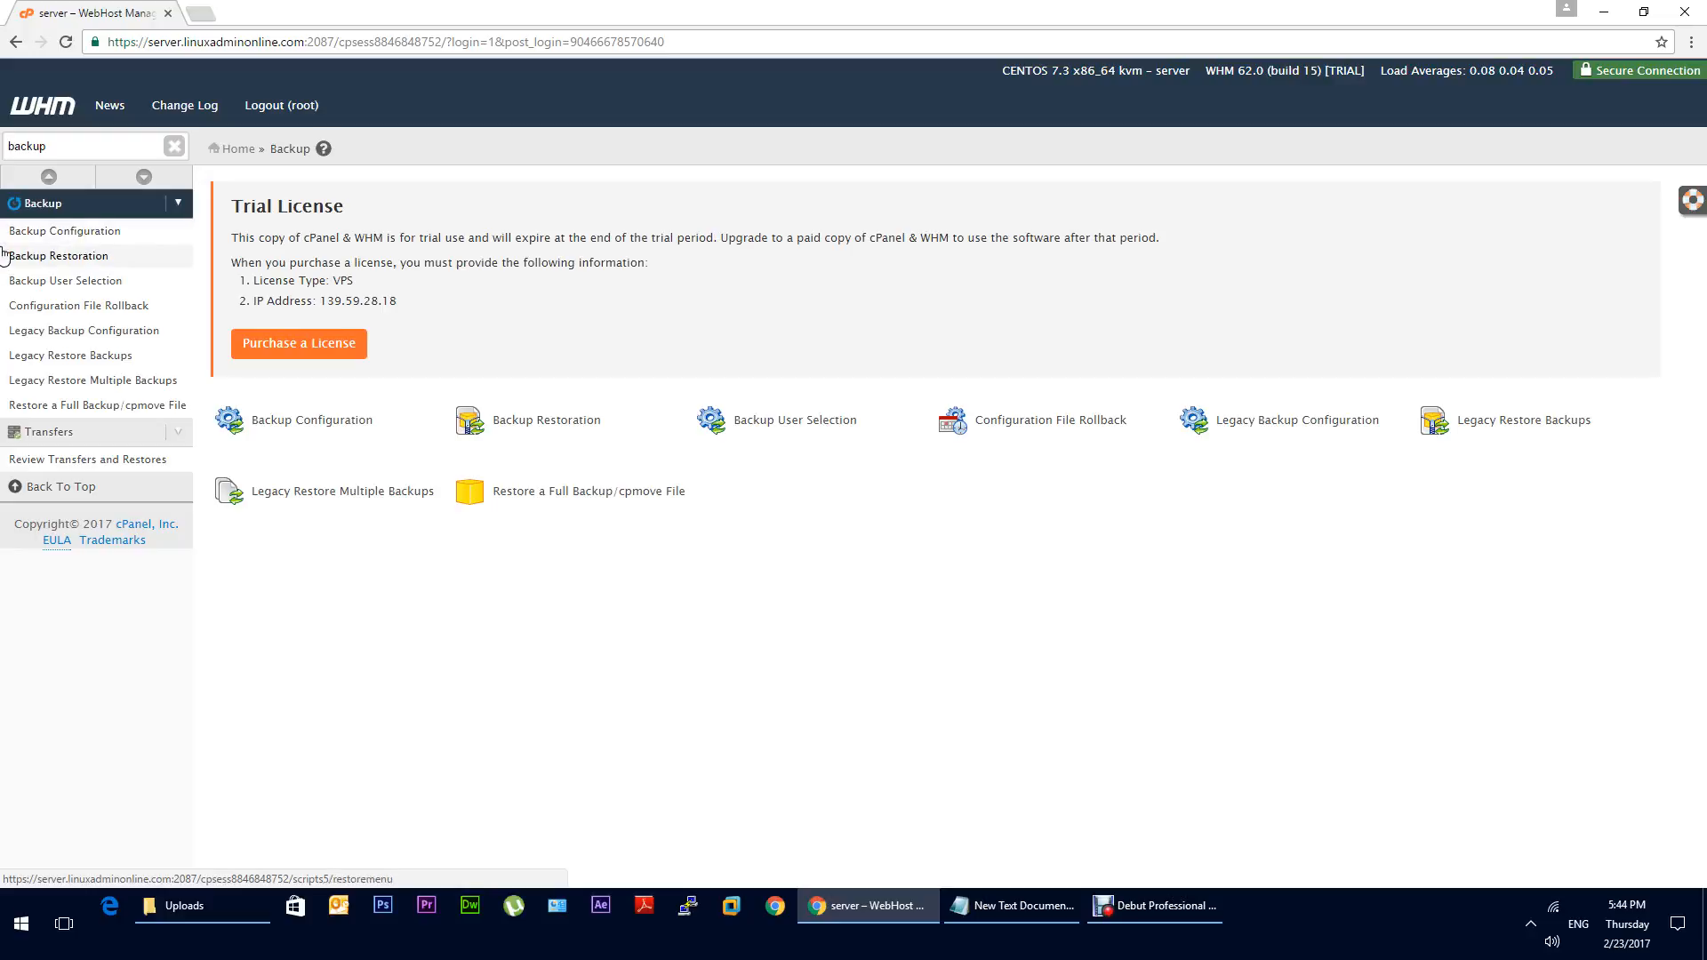
{"action": "left_click", "coordinate": [136, 229]}
{"action": "left_click", "coordinate": [34, 231]}
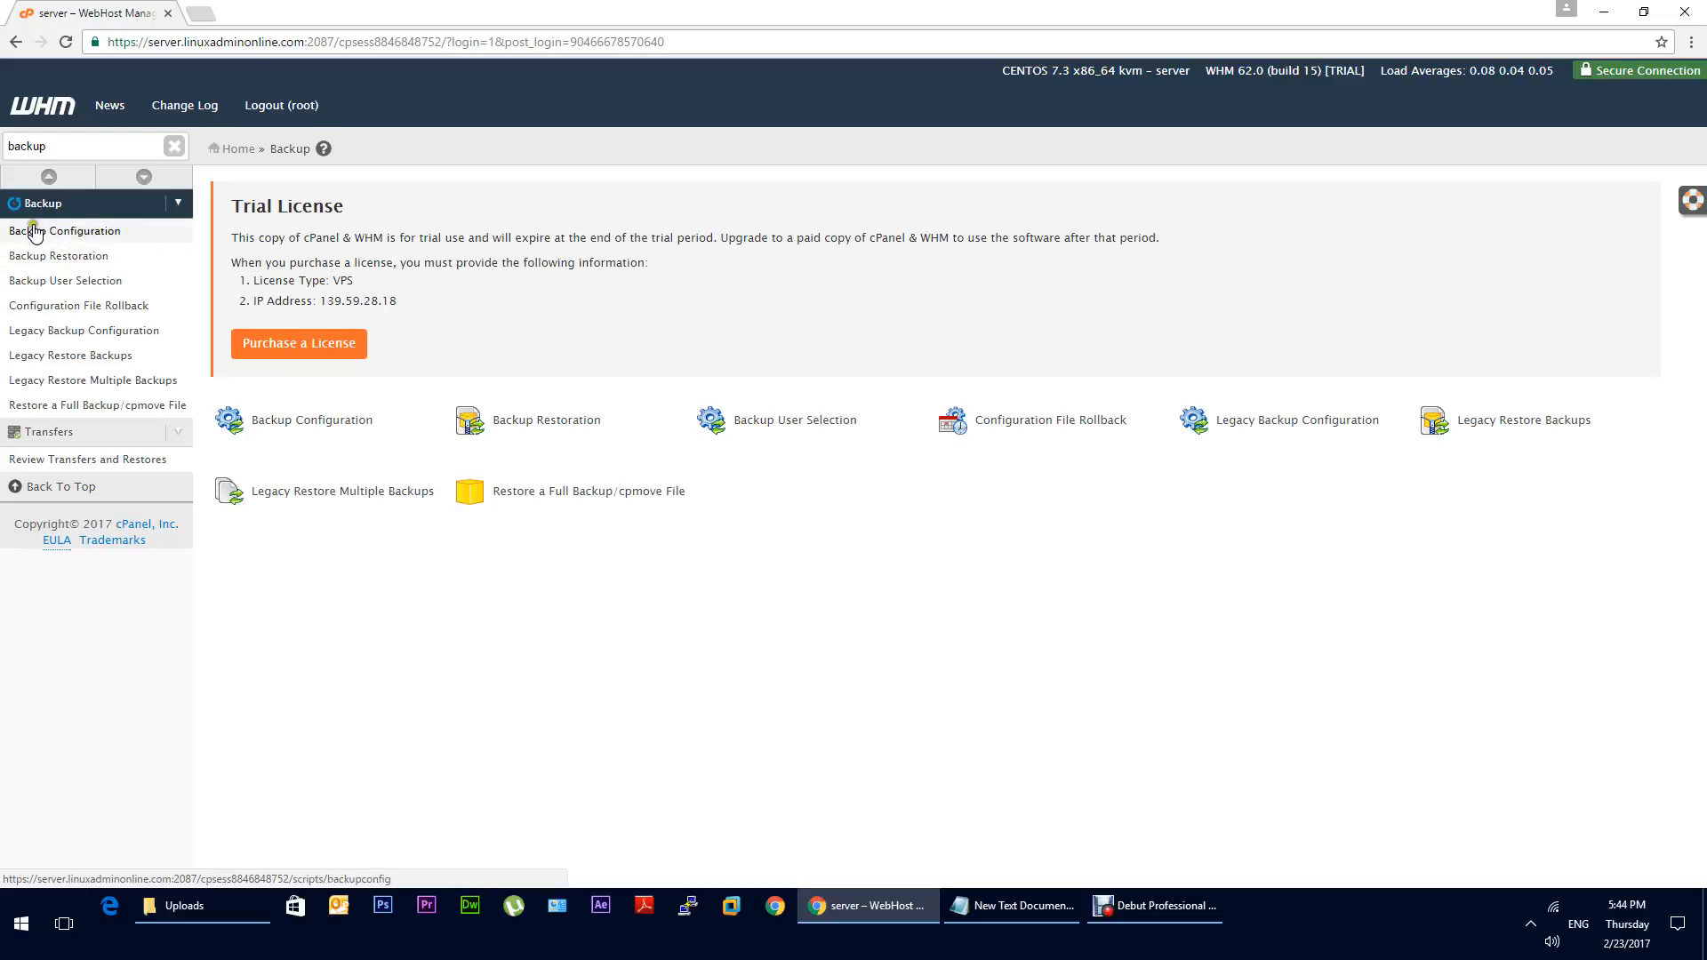
{"action": "left_click", "coordinate": [132, 333]}
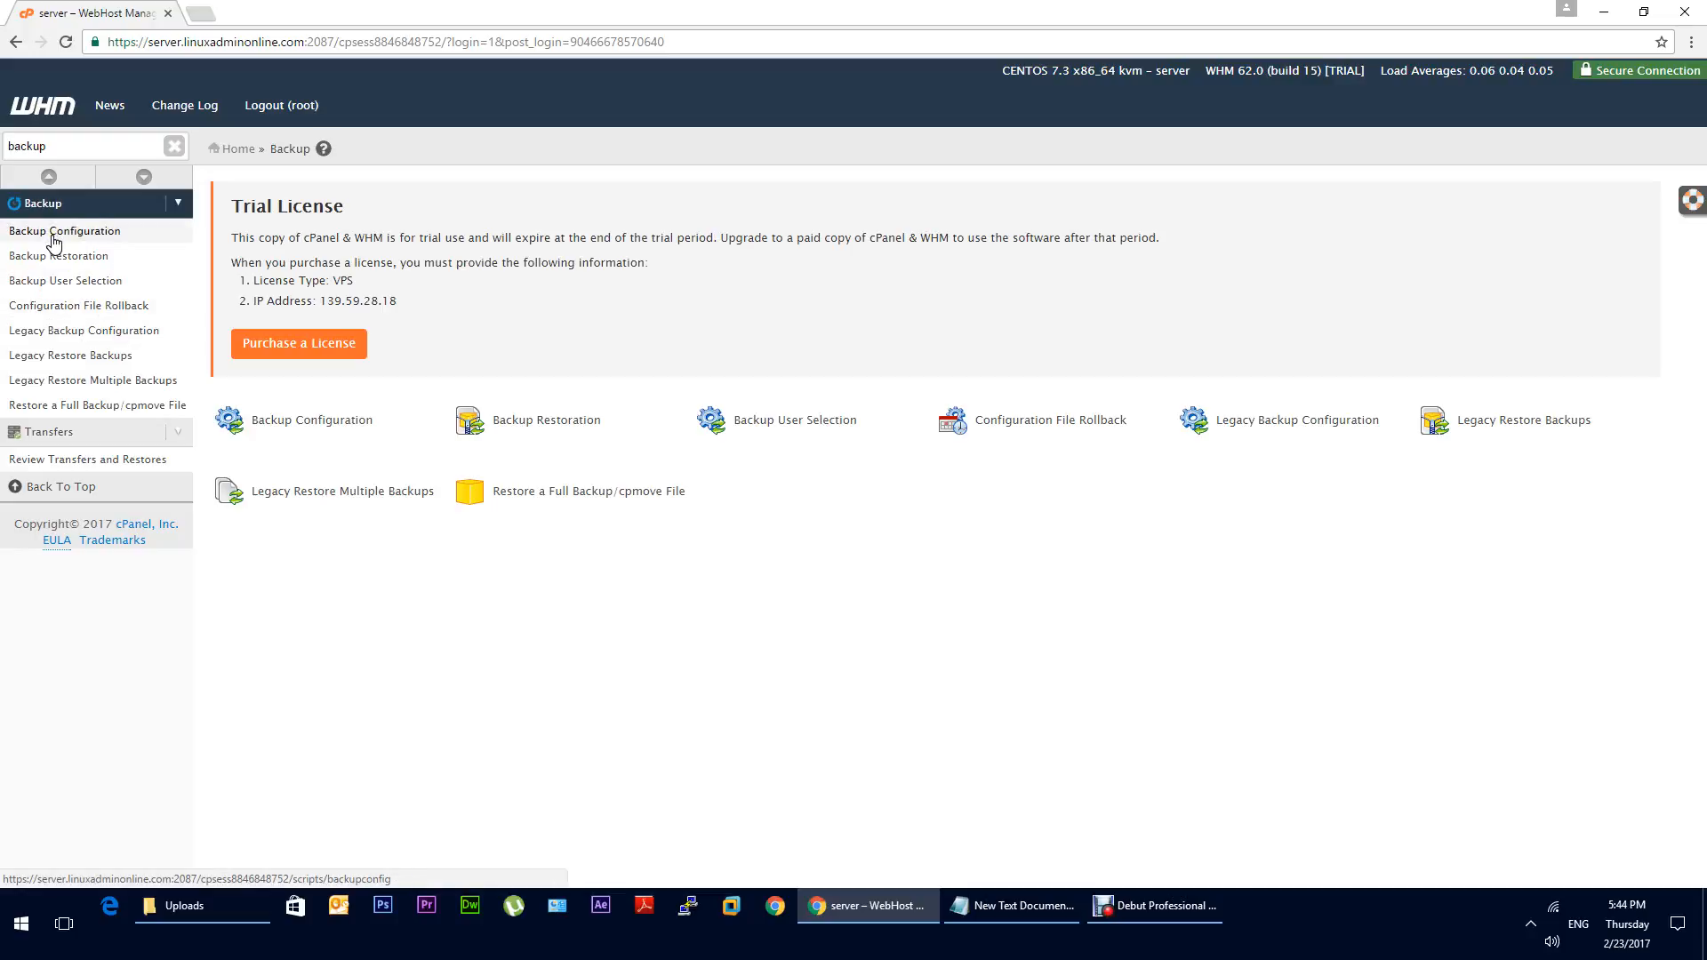
{"action": "left_click", "coordinate": [14, 331]}
{"action": "left_click", "coordinate": [16, 240]}
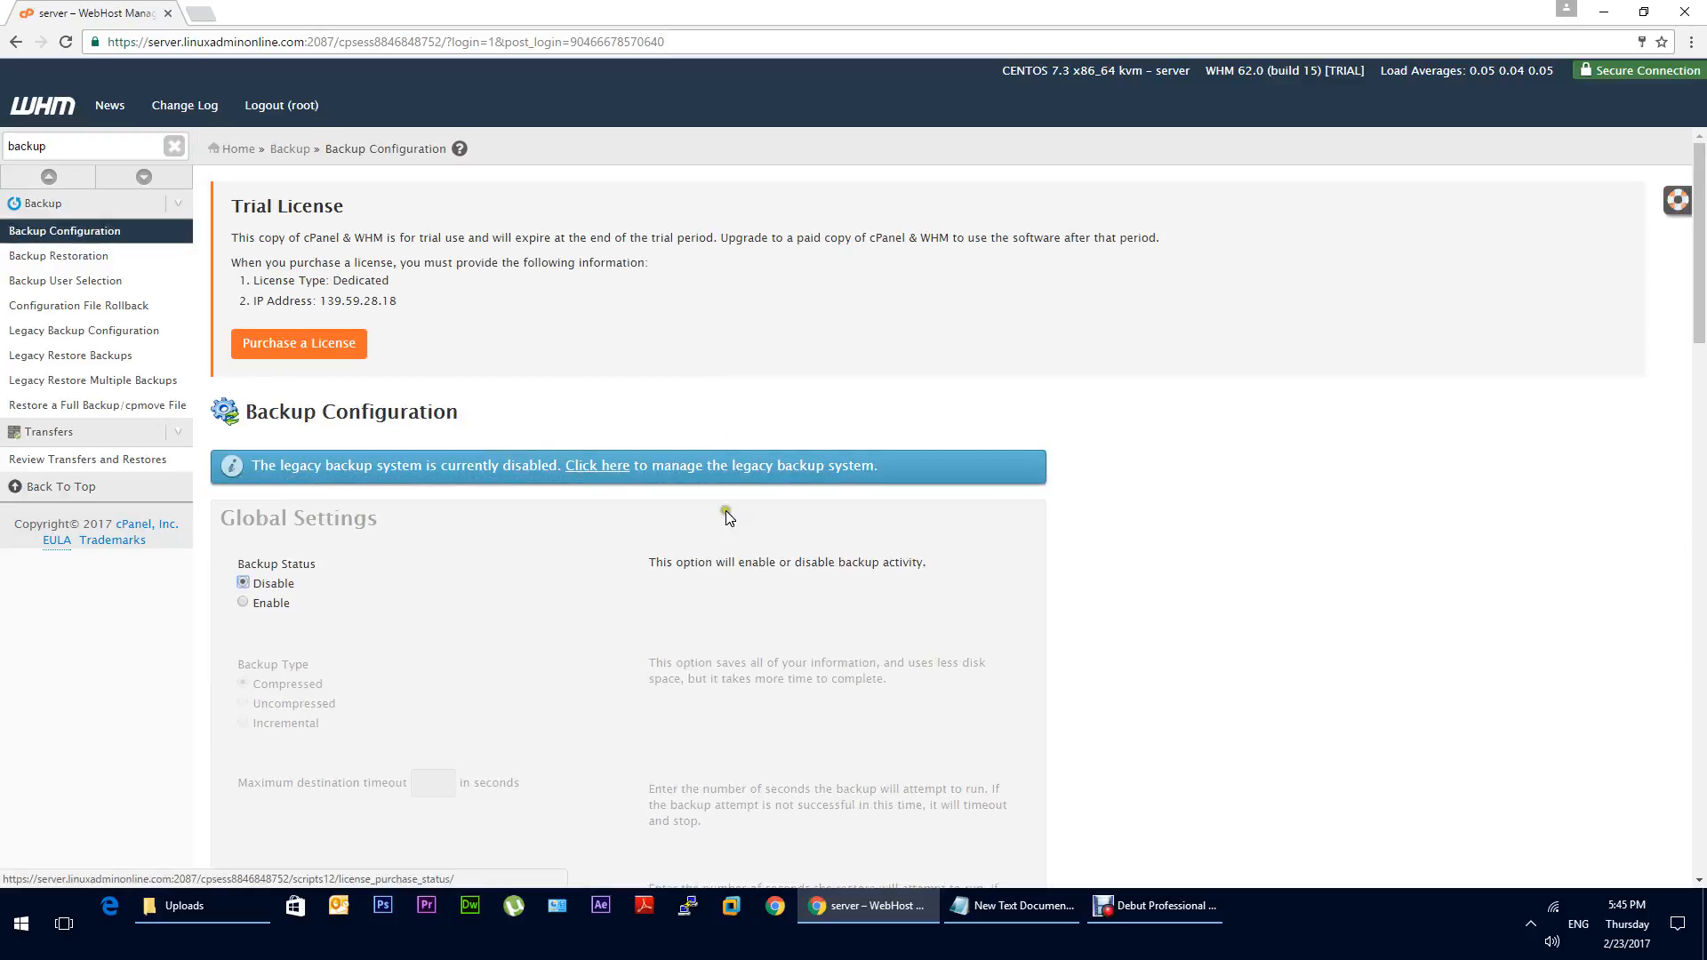
Enable the backup status in Global Settings and review the Compressed backup type's description
{"action": "mouse_move", "coordinate": [1701, 261]}
{"action": "left_mouse_down"}
{"action": "mouse_move", "coordinate": [1700, 755]}
{"action": "mouse_move", "coordinate": [1694, 322]}
{"action": "left_mouse_up"}
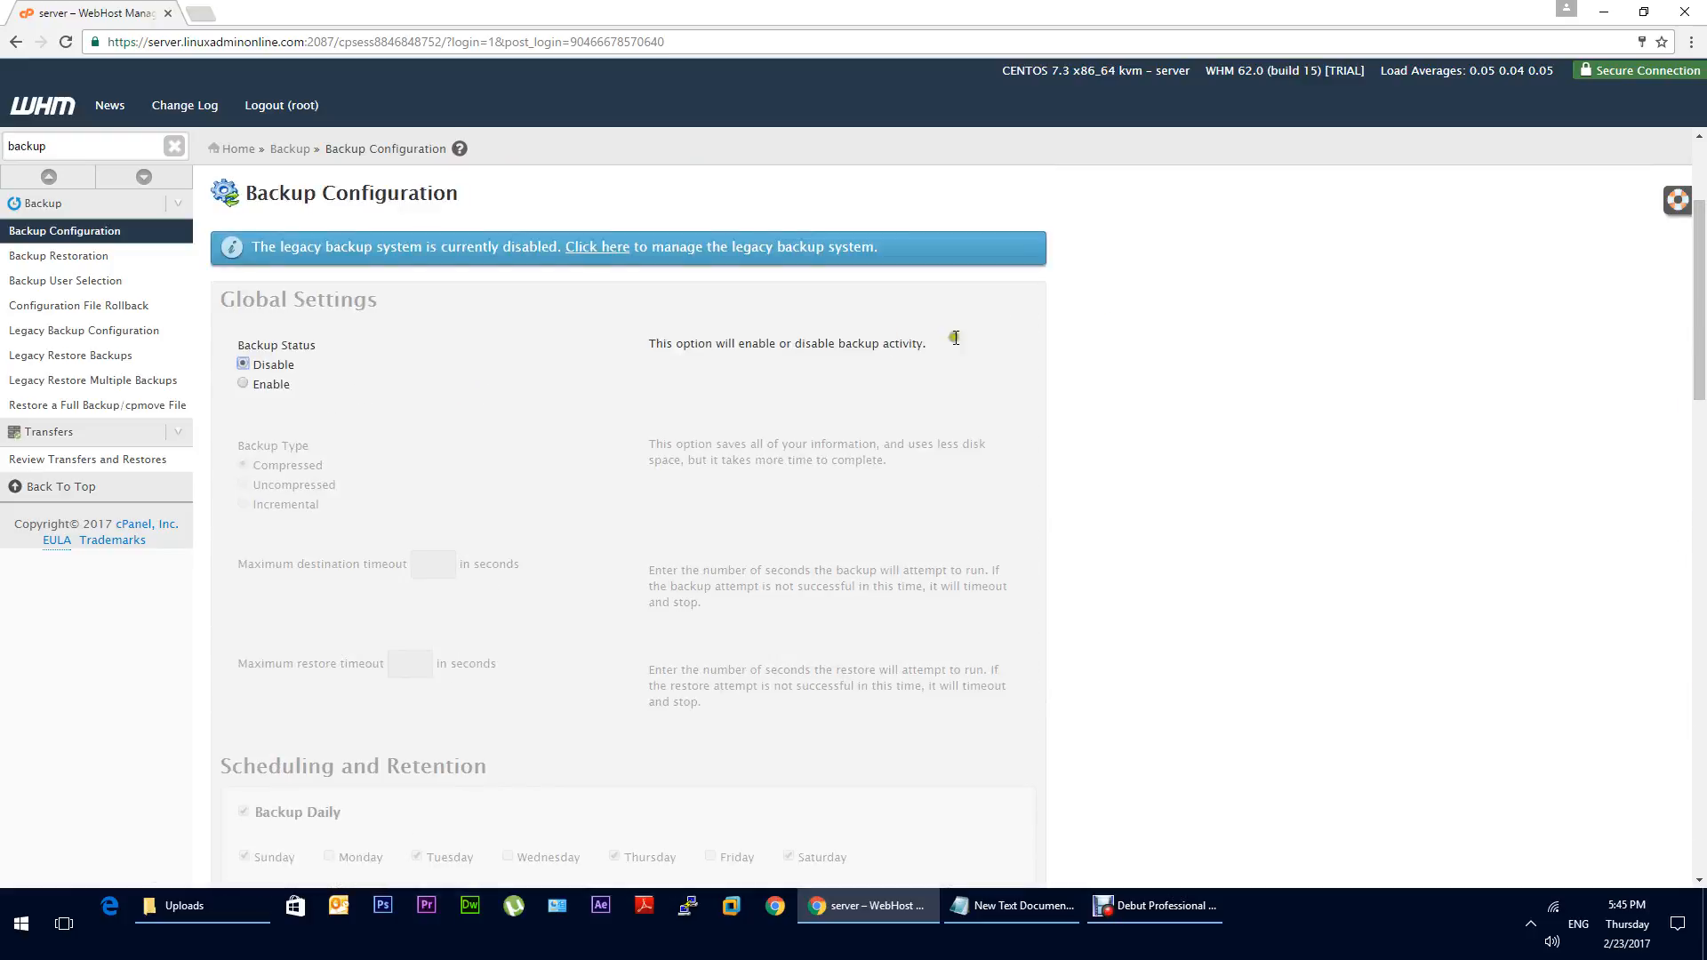
{"action": "left_click", "coordinate": [261, 386]}
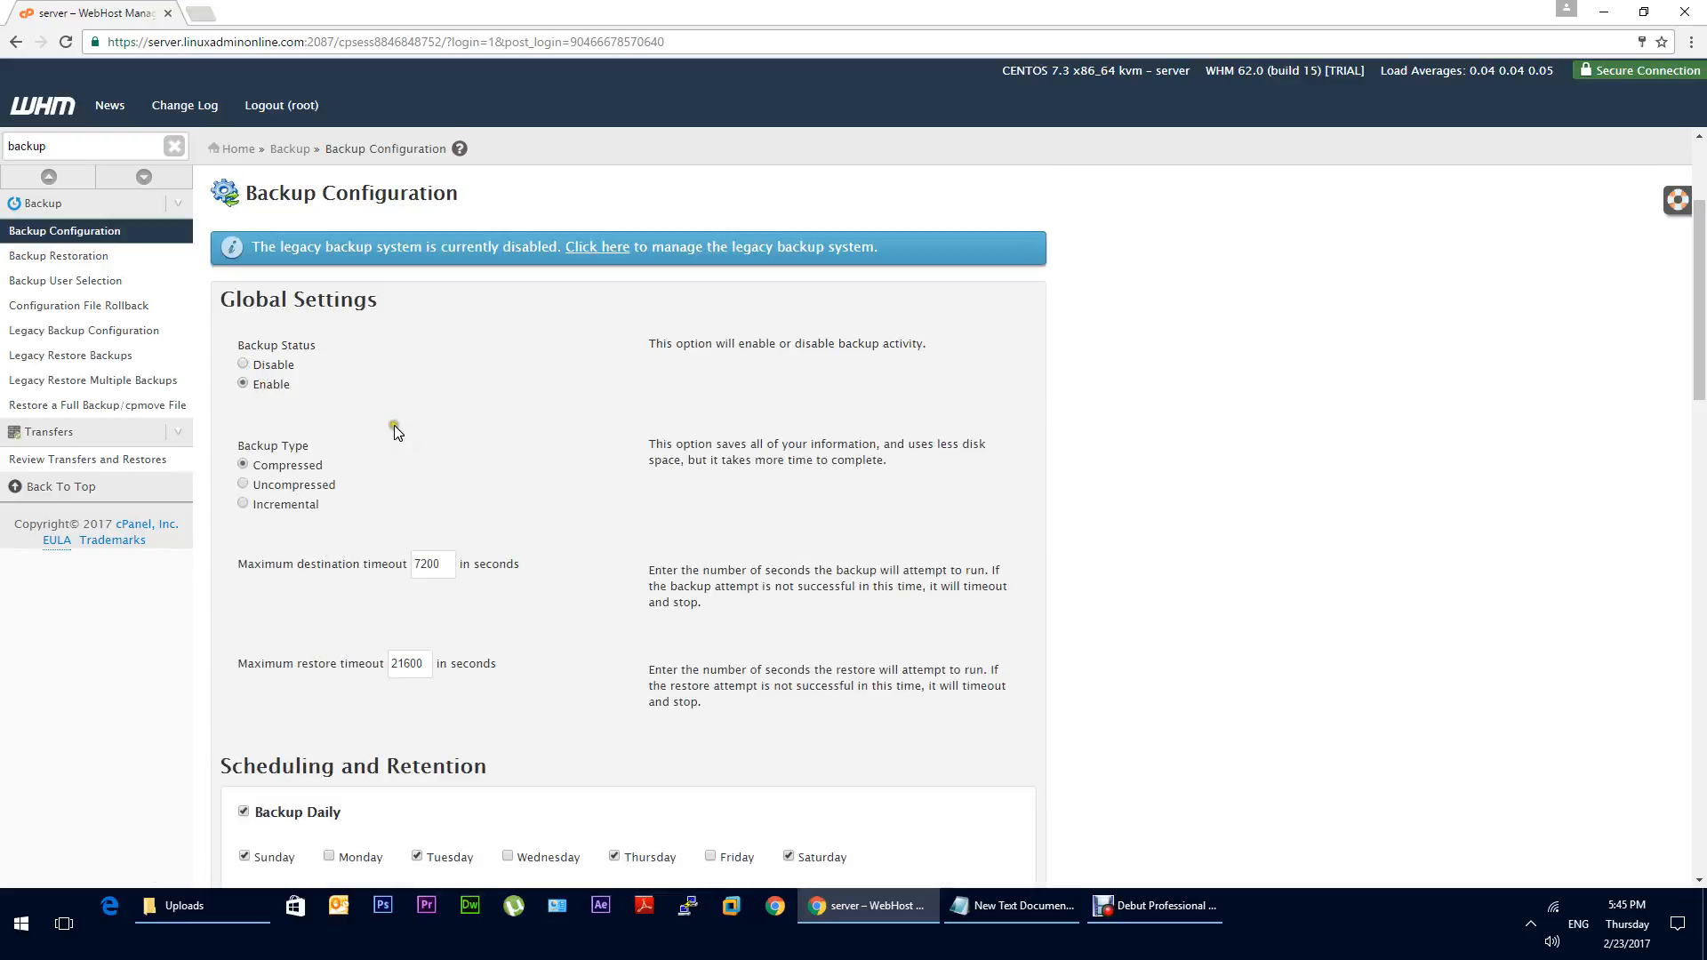
{"action": "left_click", "coordinate": [233, 435]}
{"action": "left_click_drag", "start_coordinate": [231, 446], "coordinate": [320, 455]}
{"action": "left_click_drag", "start_coordinate": [740, 460], "coordinate": [899, 460]}
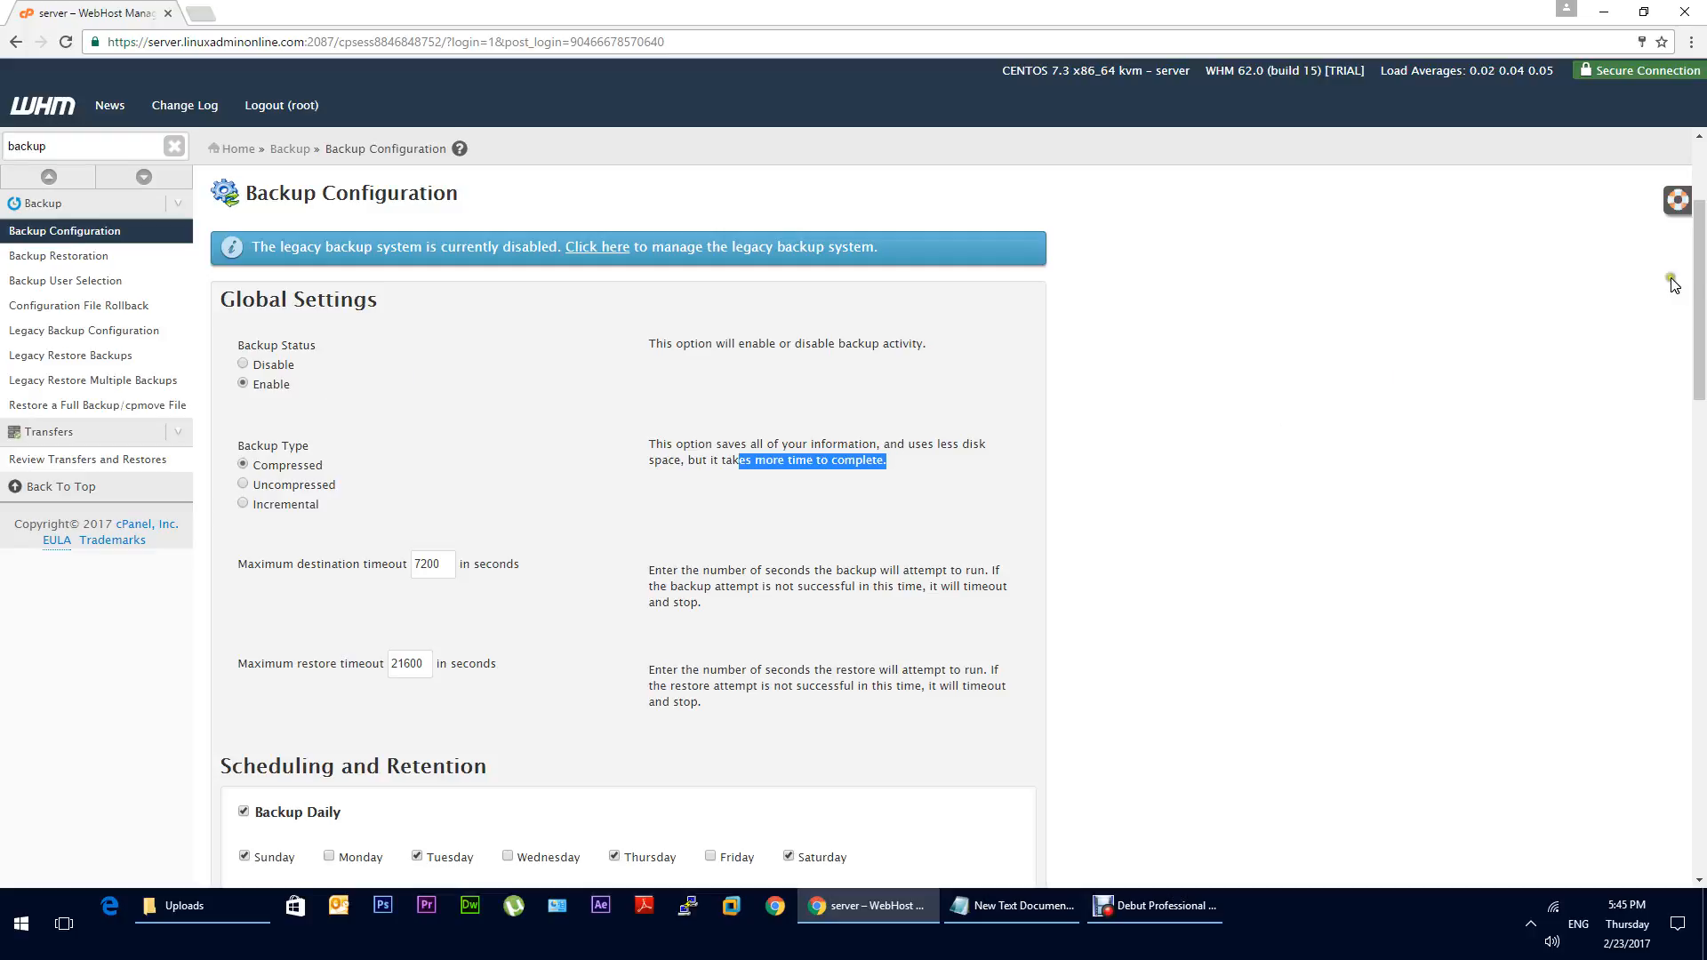
Set daily backup retention to 3, and enable weekly backups on Sunday with a retention of 2
{"action": "left_click_drag", "start_coordinate": [1703, 273], "coordinate": [1703, 364]}
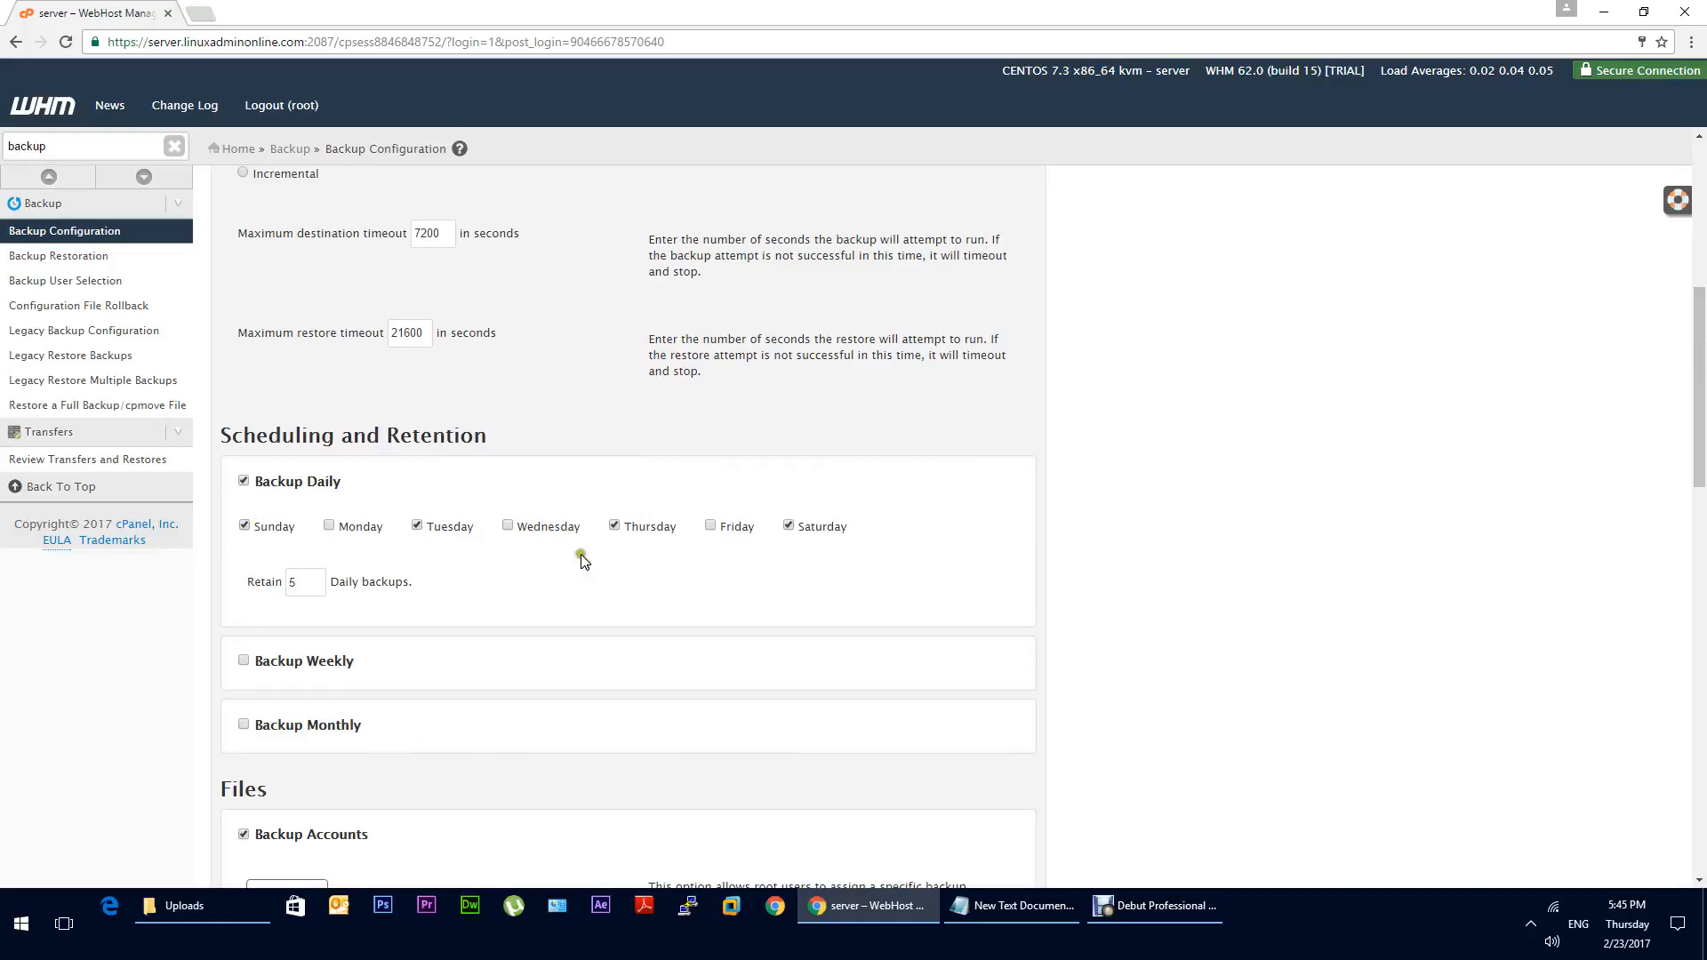
{"action": "double_click", "coordinate": [299, 580]}
{"action": "left_click", "coordinate": [245, 661]}
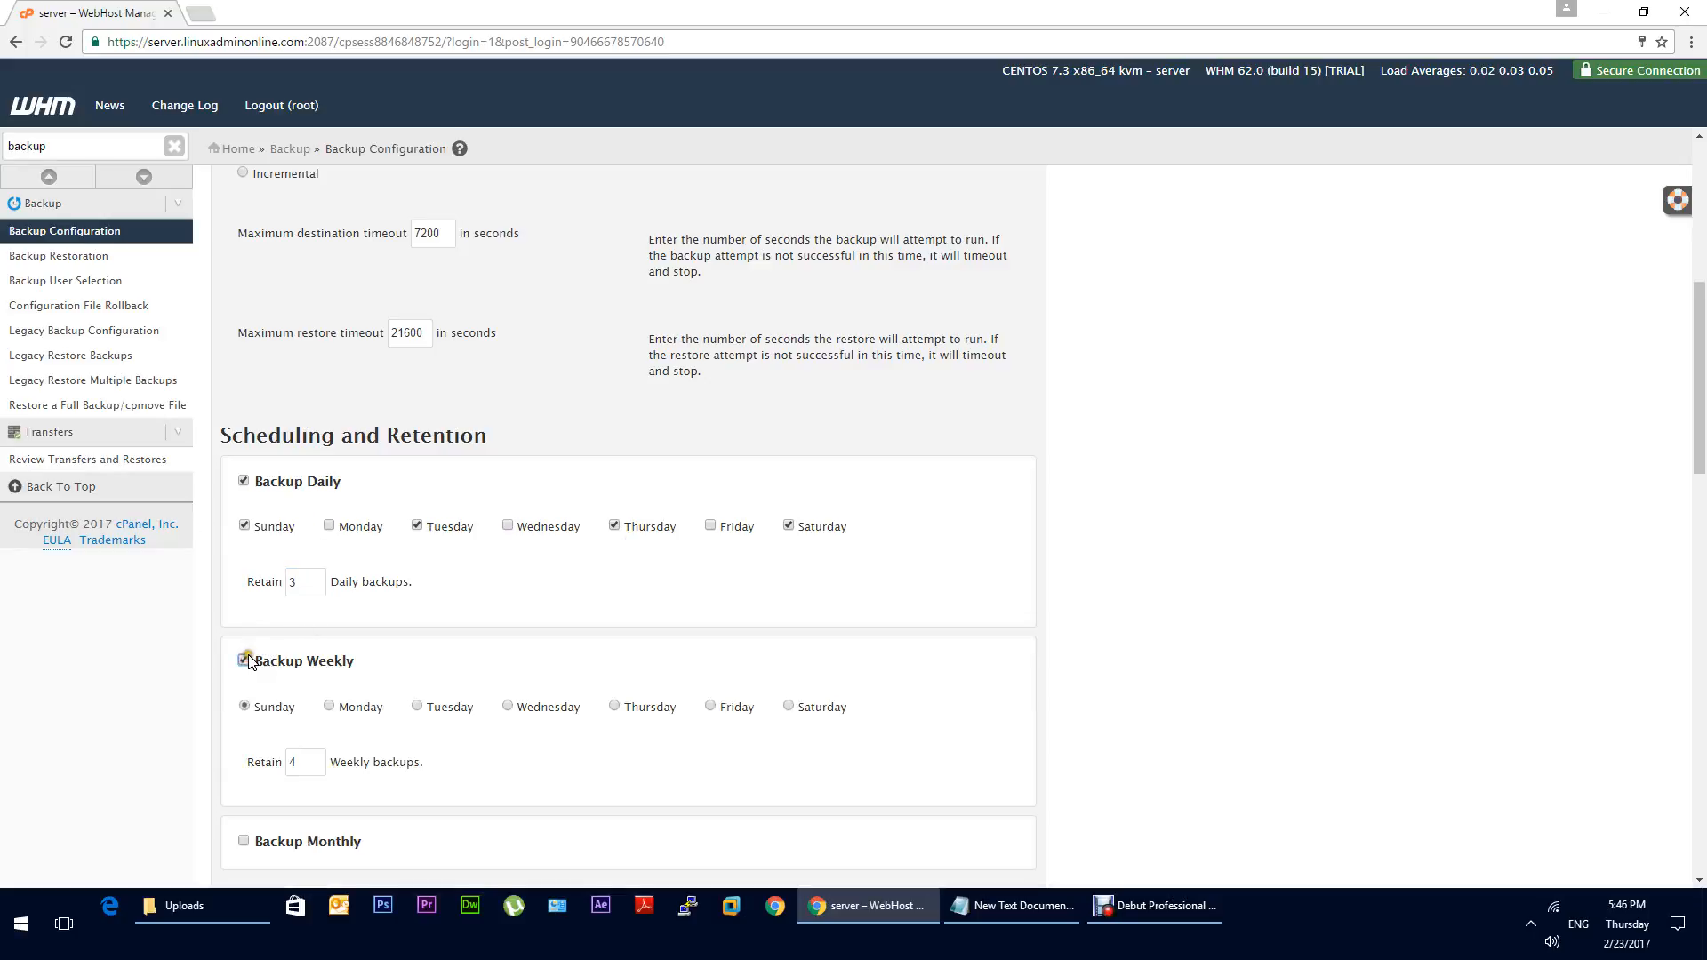
{"action": "double_click", "coordinate": [307, 763]}
{"action": "type", "text": "2"}
Enable monthly backups on the 1st of the month, retaining 1 monthly backup
{"action": "left_click_drag", "start_coordinate": [1703, 369], "coordinate": [1703, 425]}
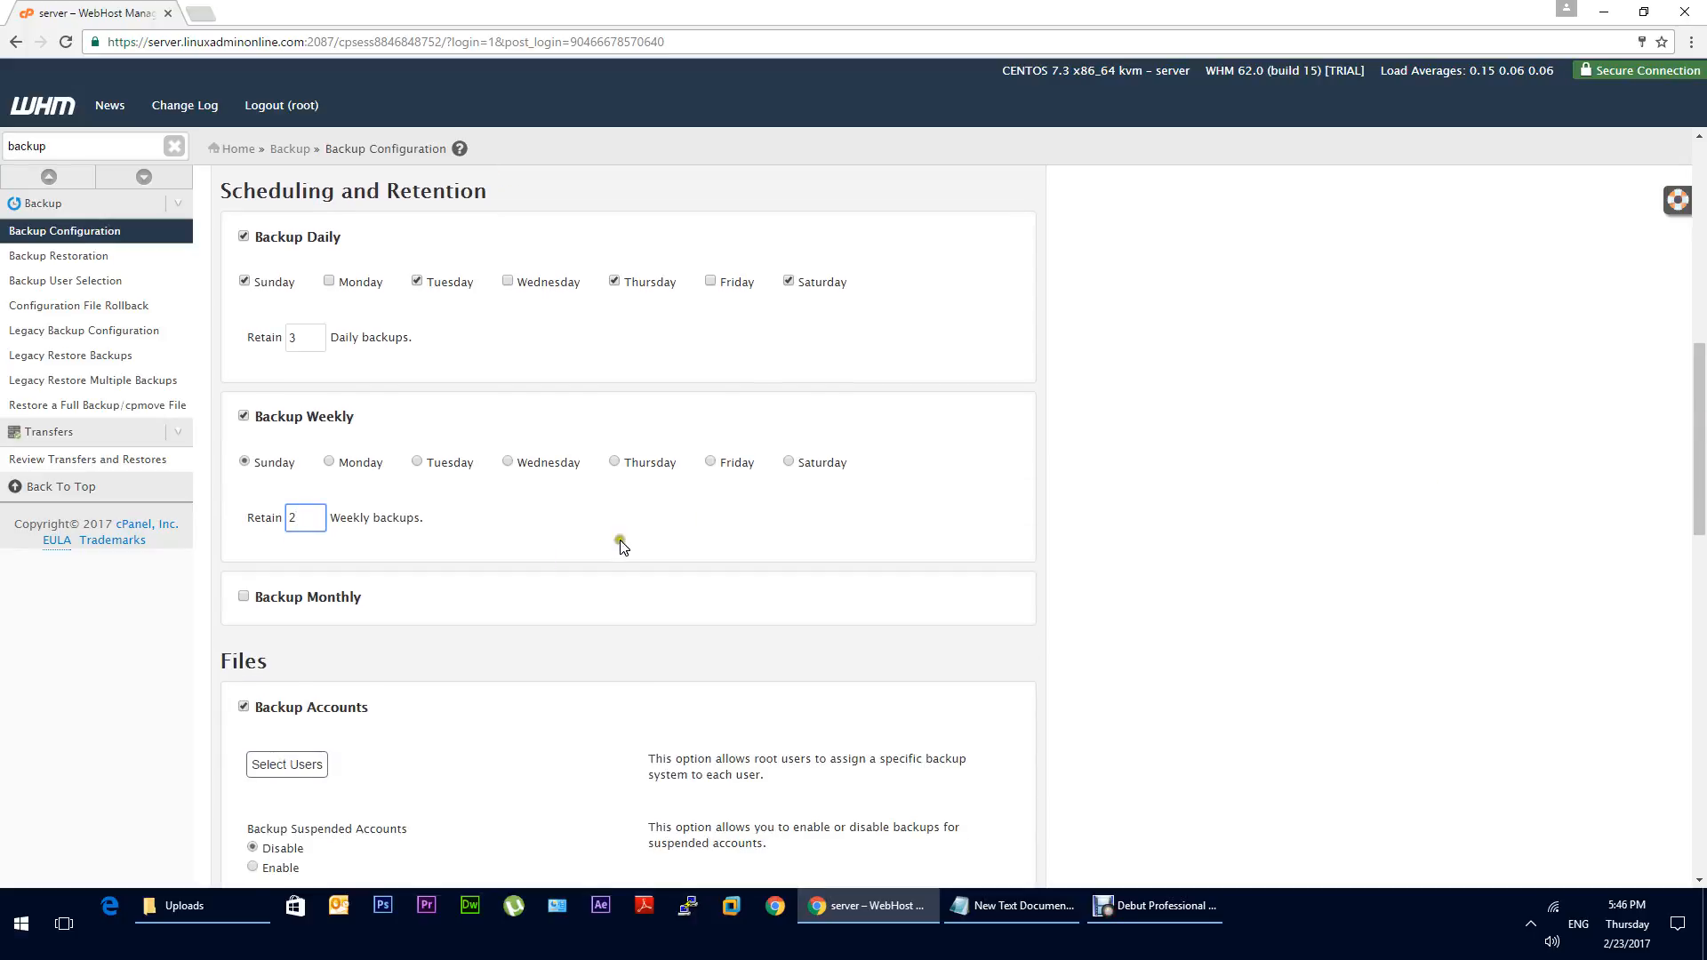
{"action": "left_click", "coordinate": [329, 596]}
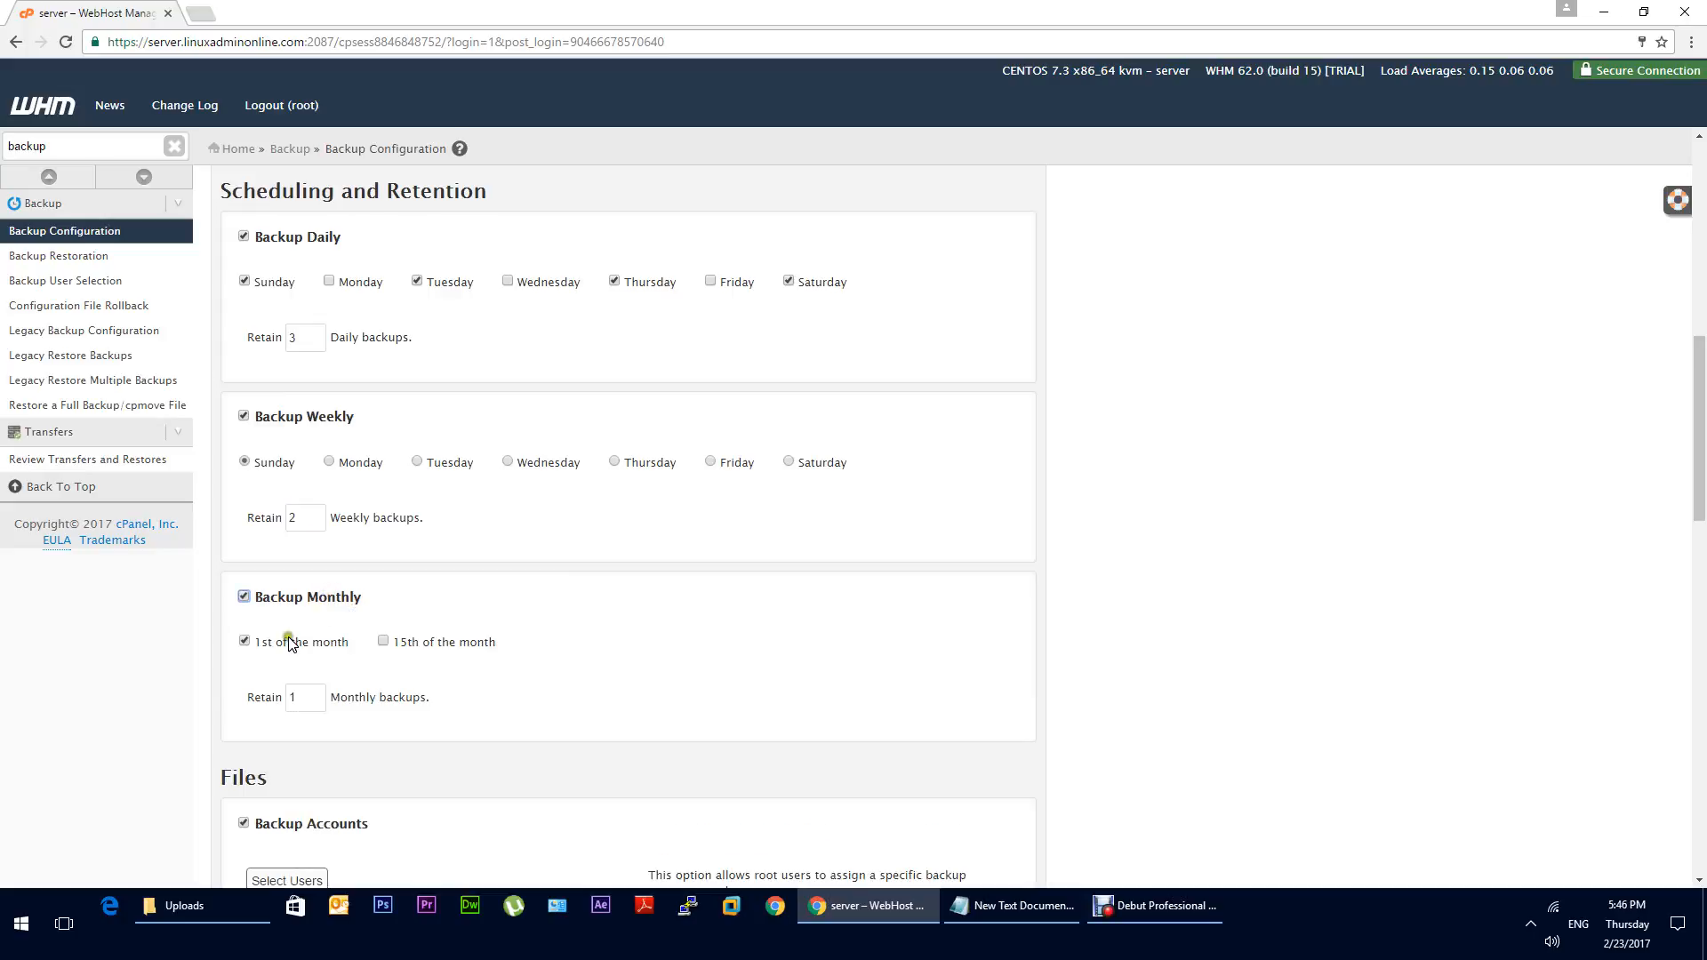
{"action": "left_click", "coordinate": [294, 702]}
Open the user selection for account backups and switch on Backups for every listed user, leaving Legacy off
{"action": "left_click_drag", "start_coordinate": [1702, 356], "coordinate": [1702, 455]}
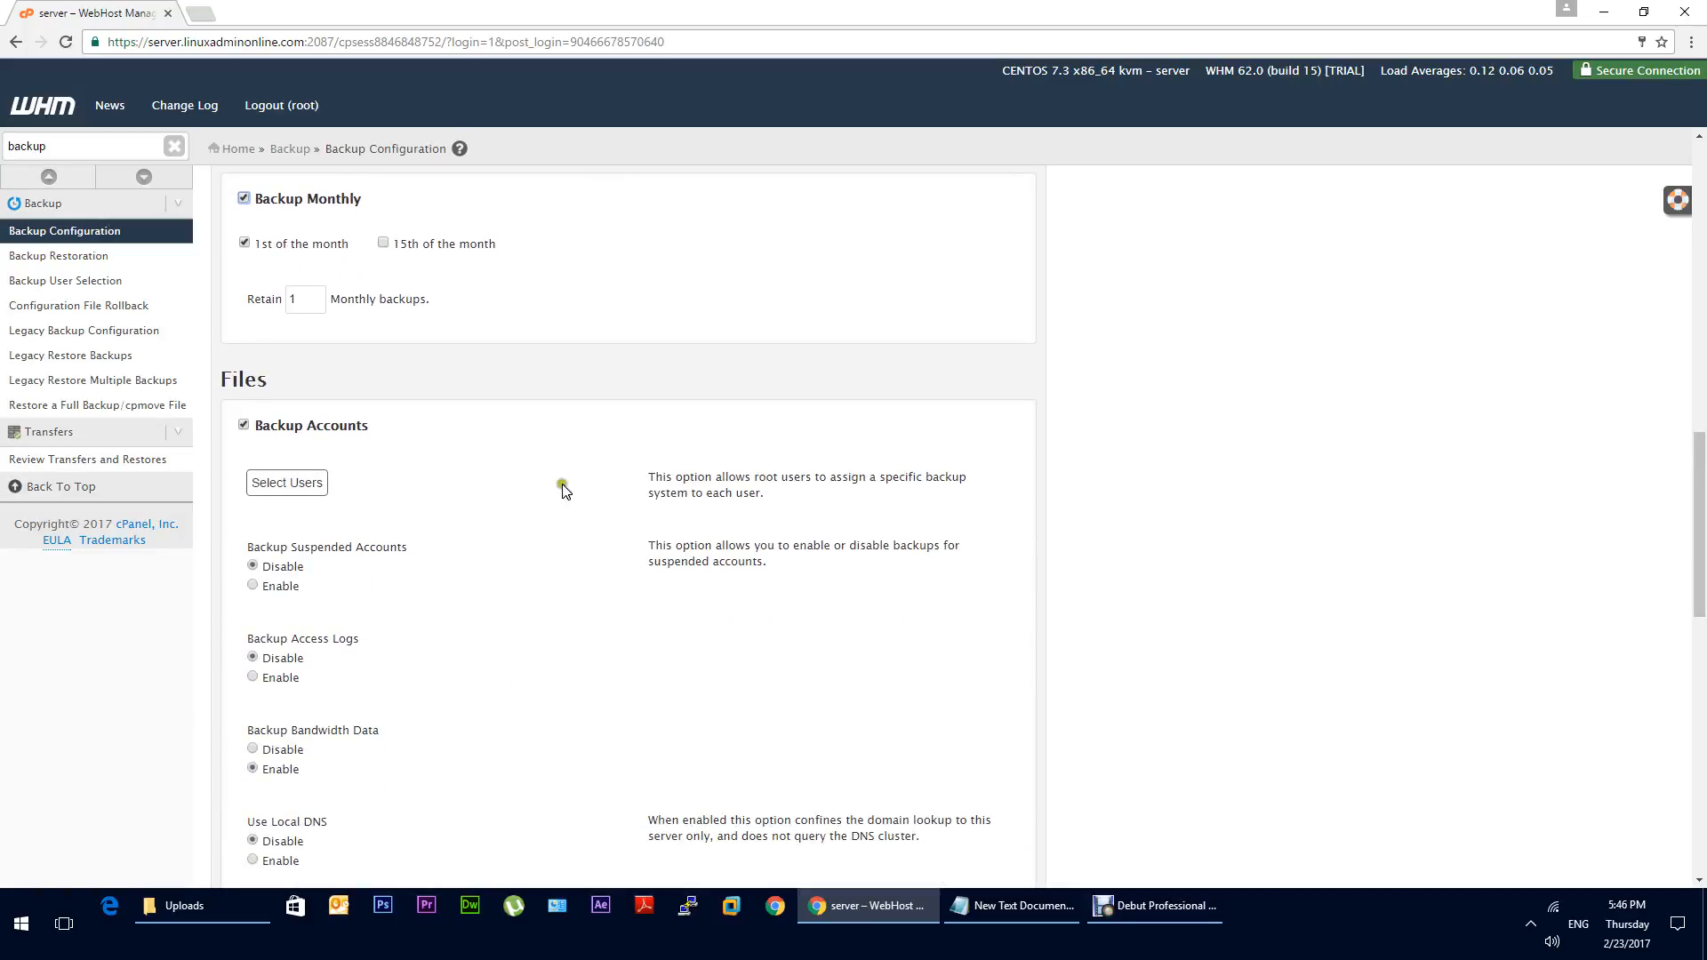
{"action": "left_click", "coordinate": [280, 489]}
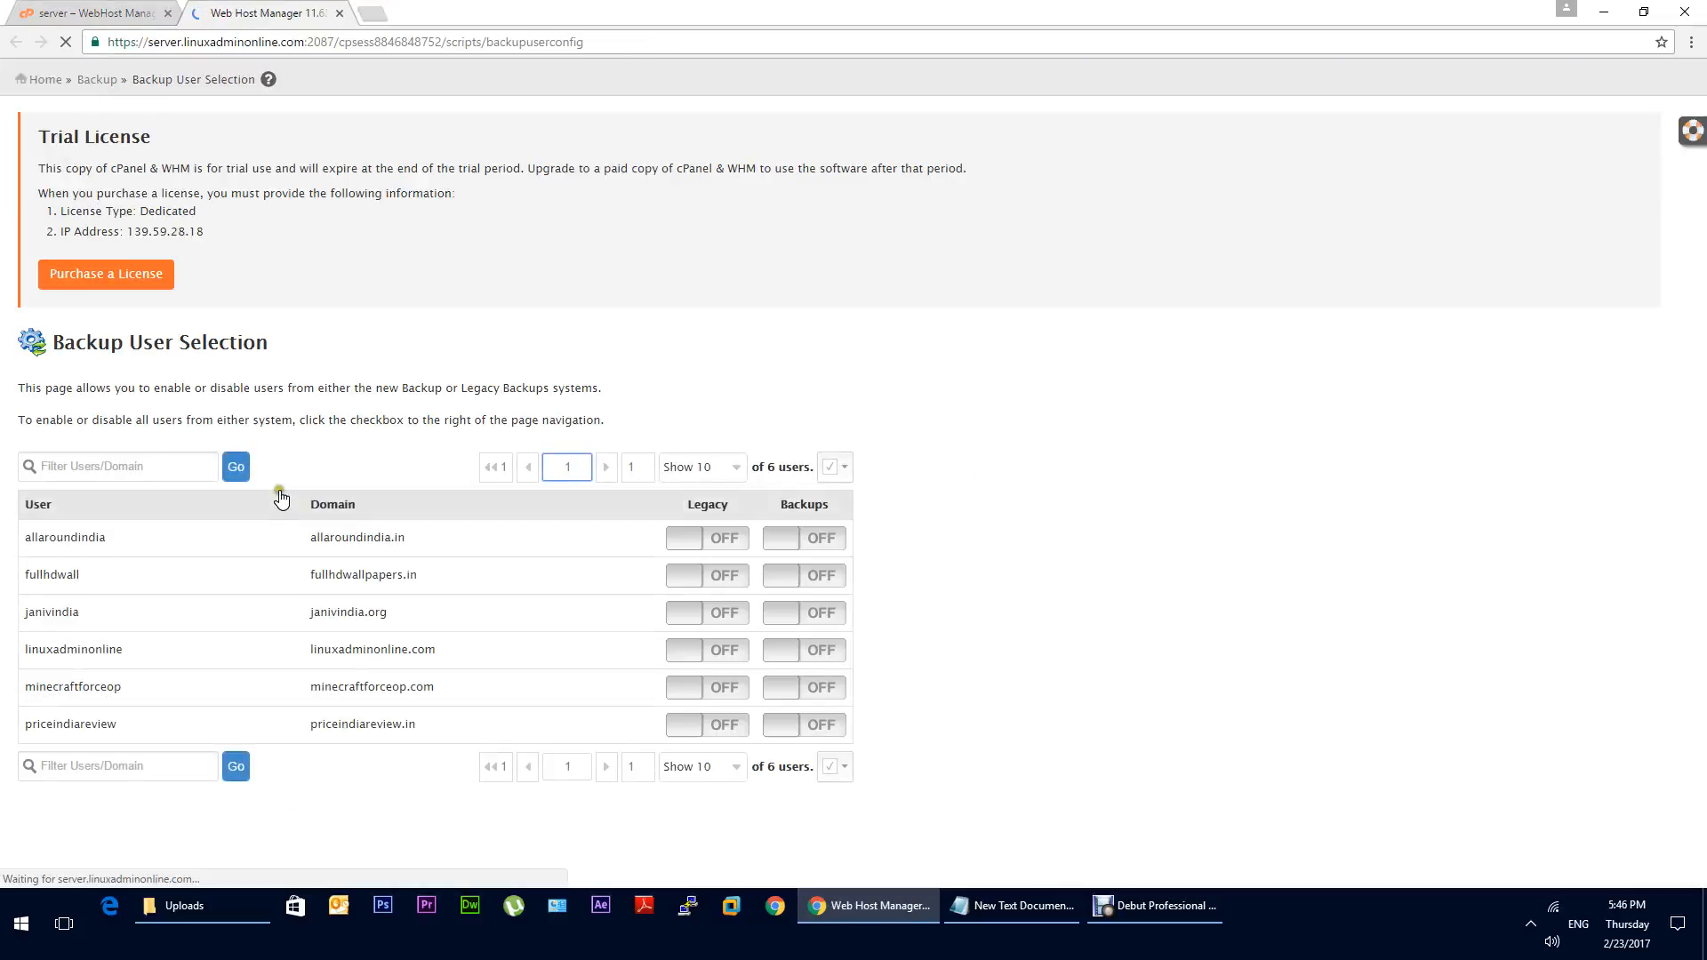
{"action": "left_click", "coordinate": [820, 538]}
{"action": "left_click", "coordinate": [825, 574]}
{"action": "left_click", "coordinate": [825, 615]}
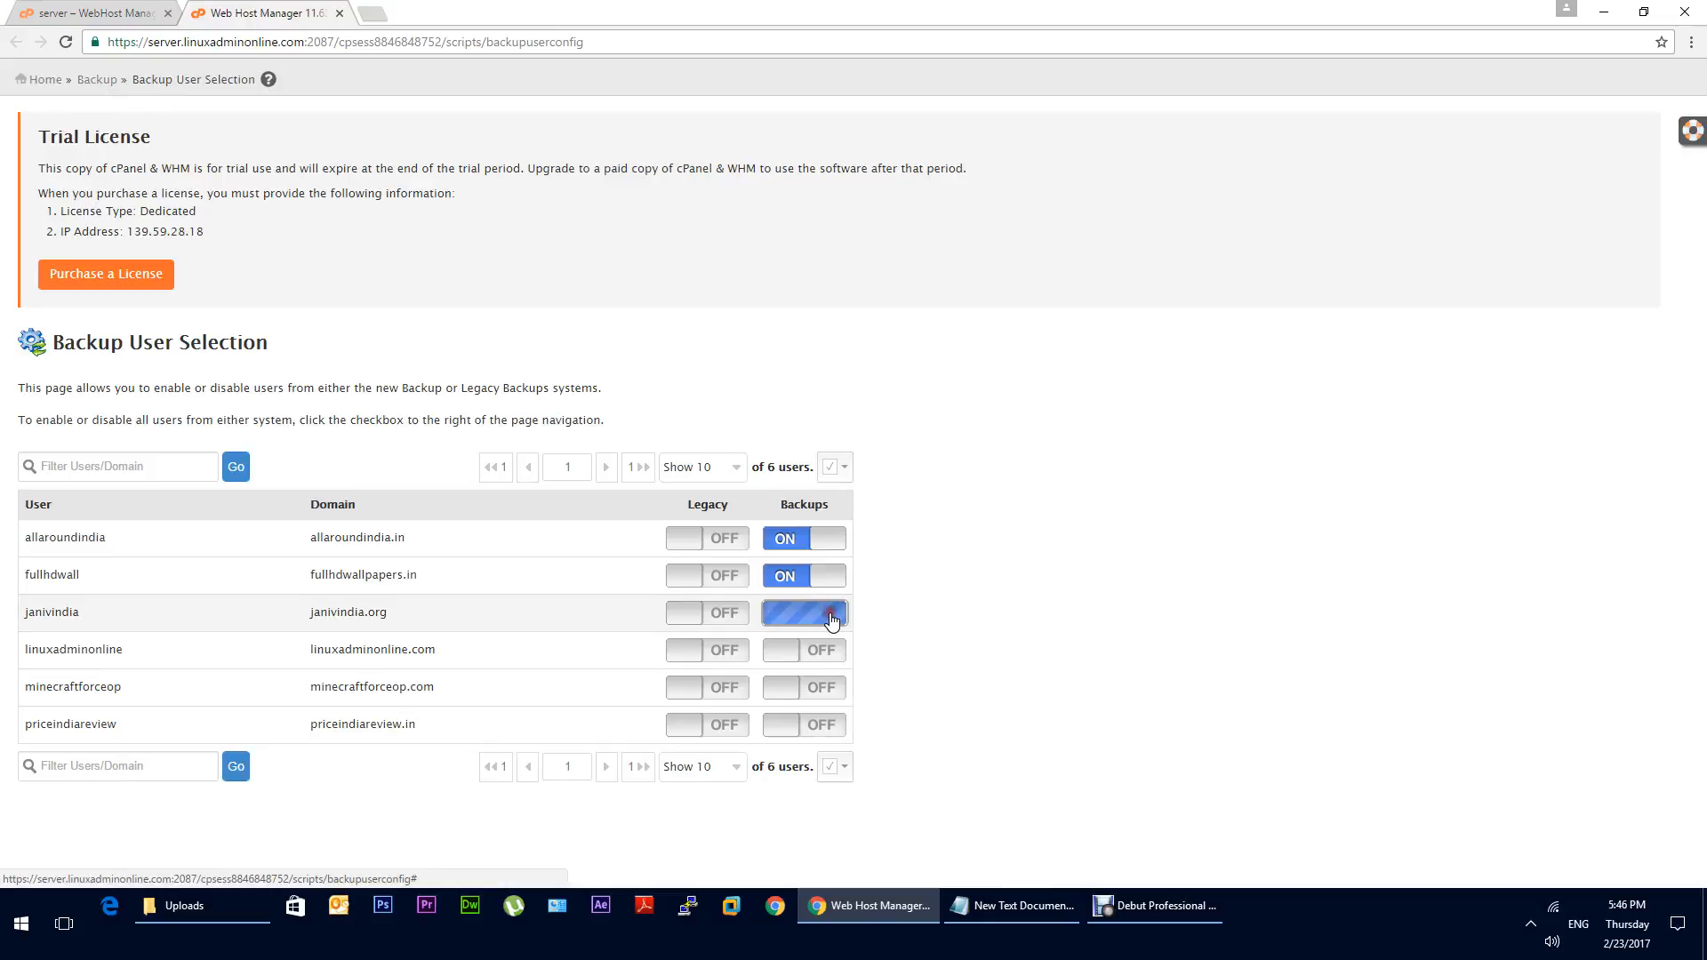
{"action": "left_click", "coordinate": [827, 650]}
{"action": "left_click", "coordinate": [836, 702]}
{"action": "left_click", "coordinate": [825, 725]}
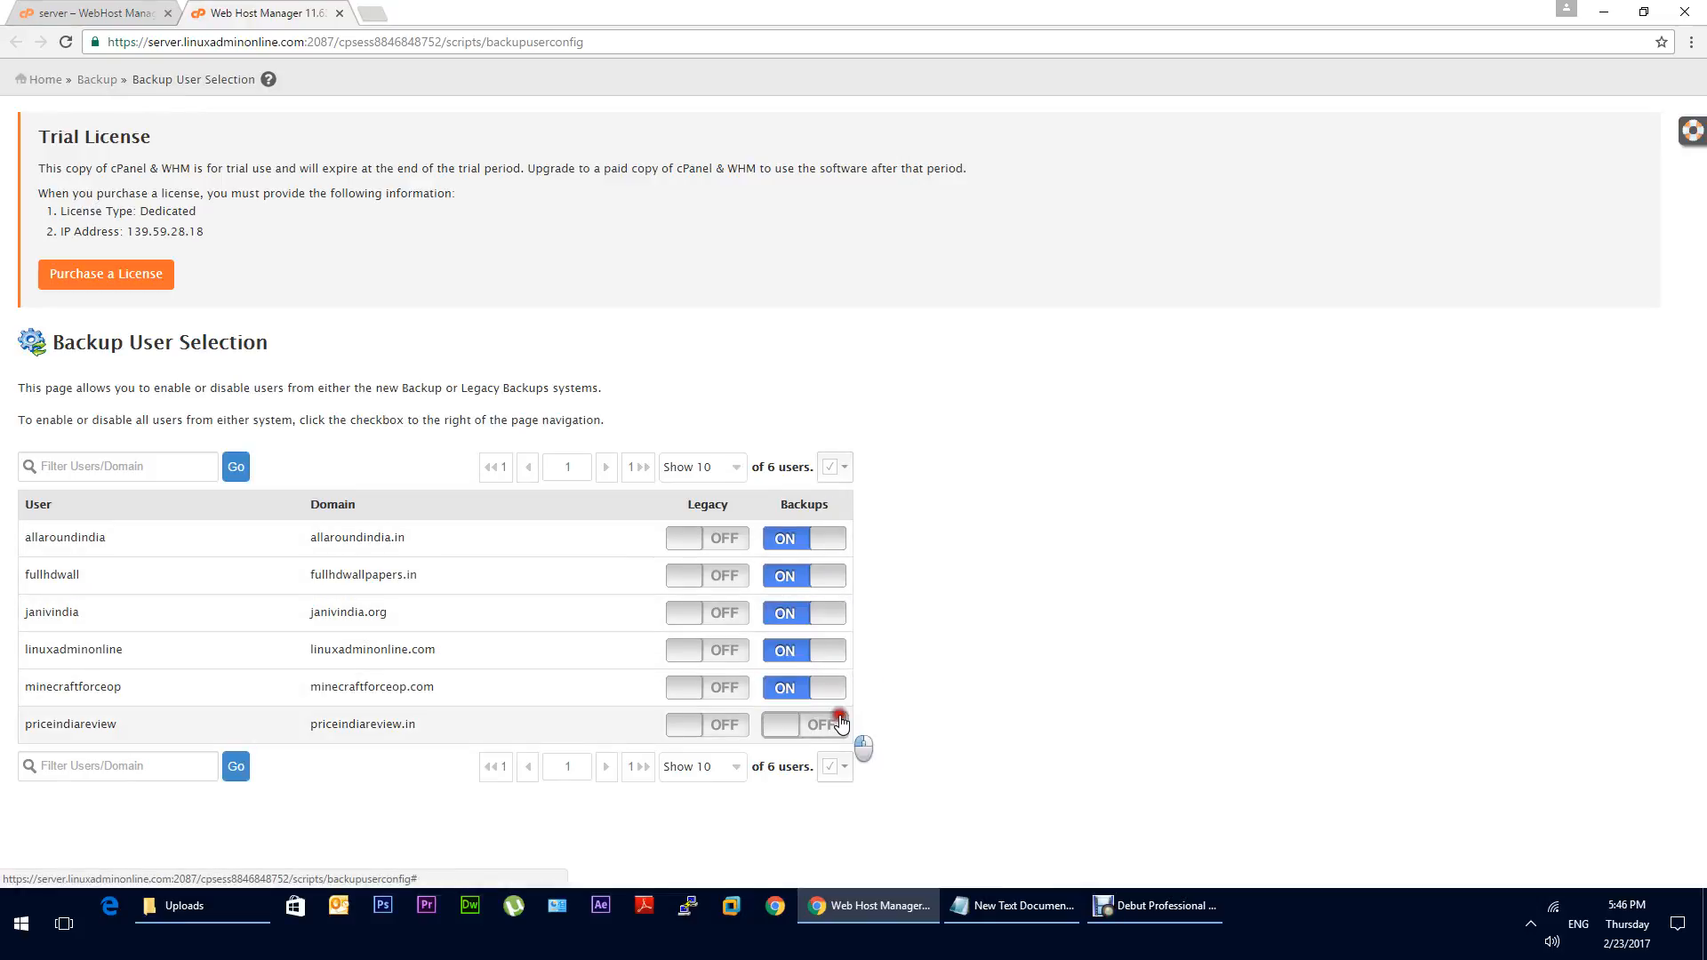
Return to the Backup Configuration page and enable Backup Access Logs, keeping suspended account backups disabled
{"action": "left_click", "coordinate": [93, 12]}
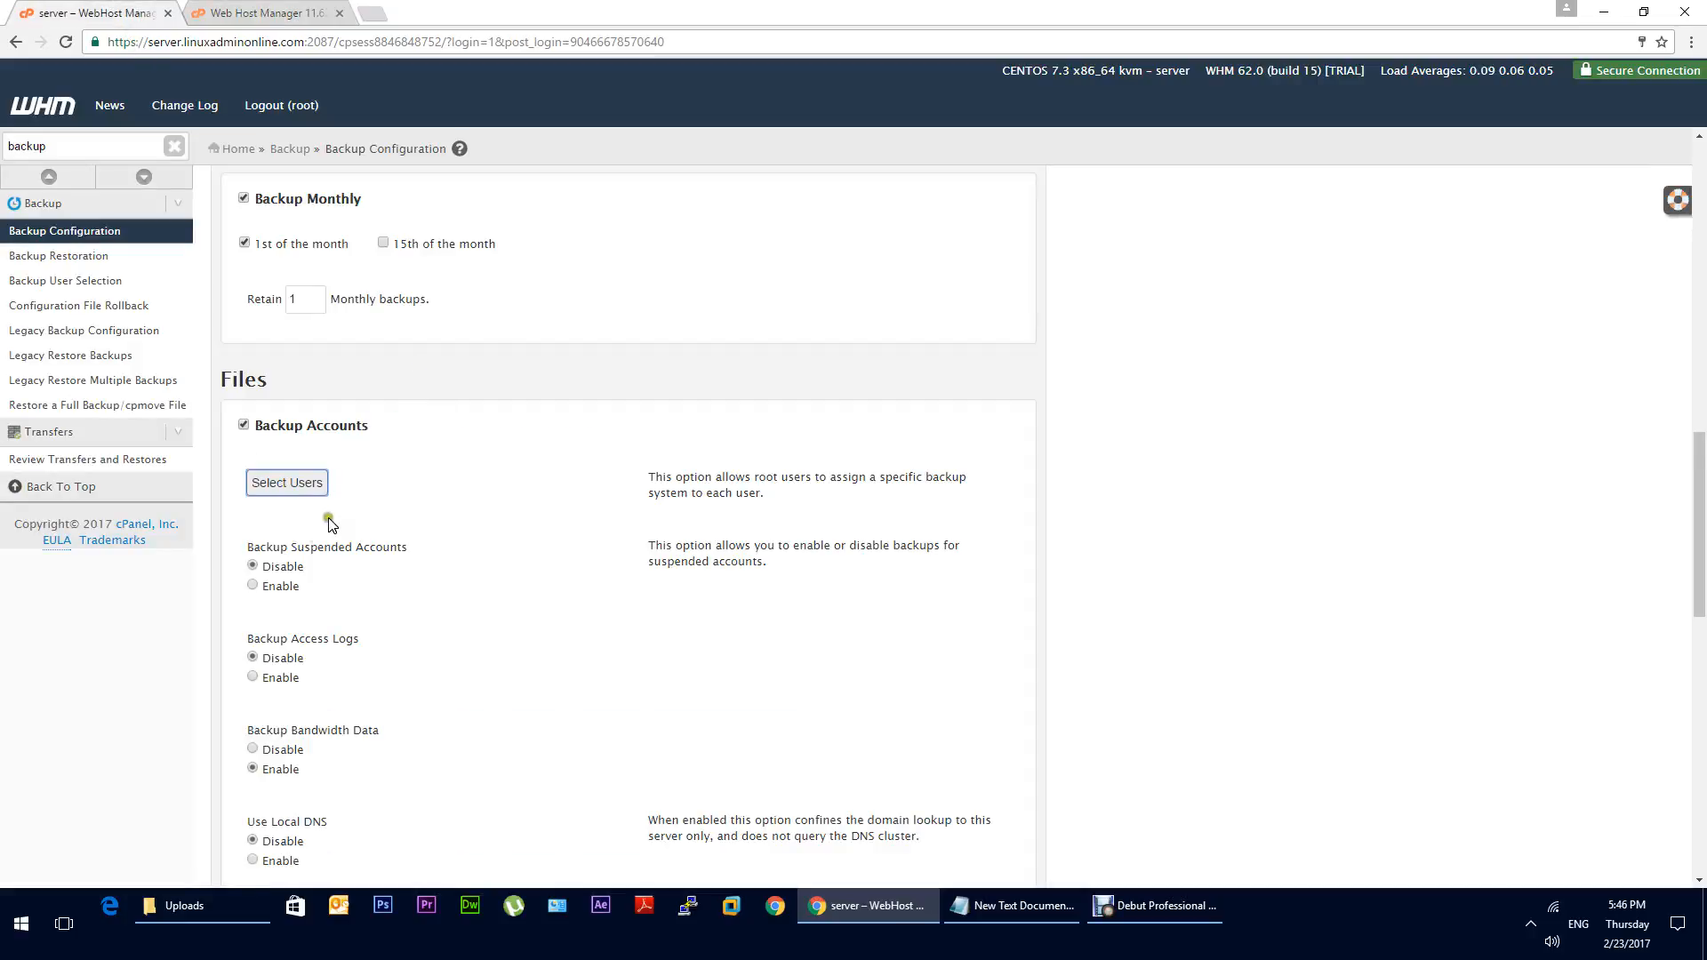
{"action": "left_click", "coordinate": [282, 571]}
{"action": "left_click_drag", "start_coordinate": [1700, 519], "coordinate": [1700, 547]}
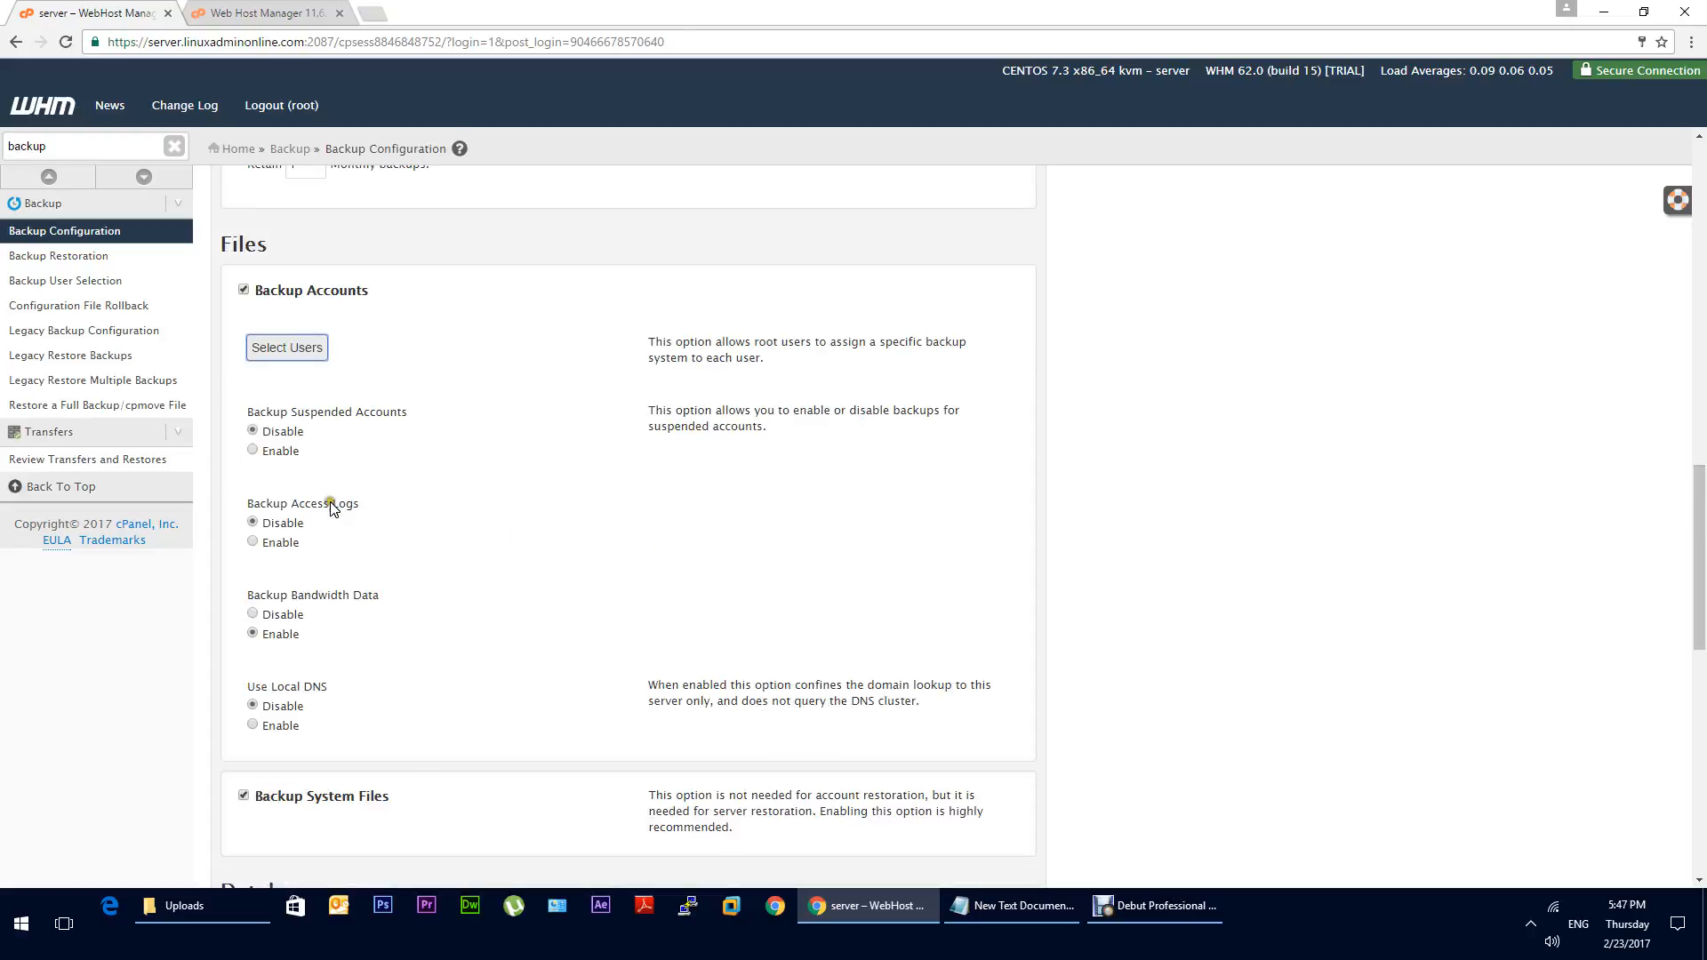
{"action": "left_click", "coordinate": [251, 542]}
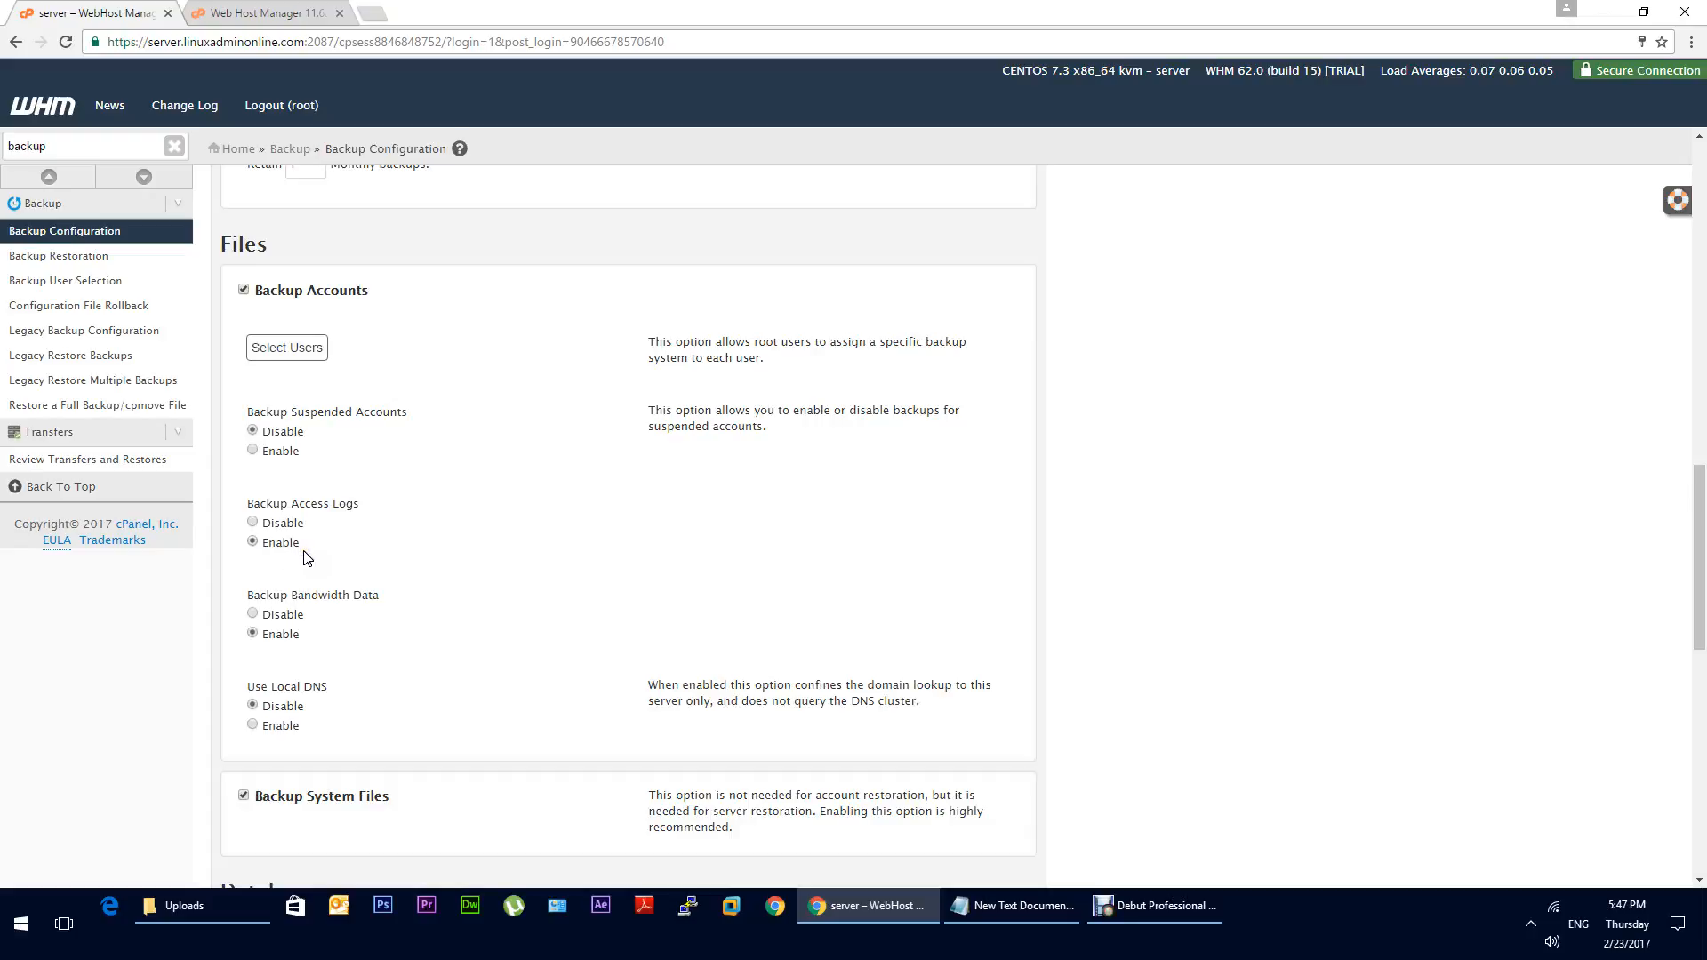
{"action": "left_click", "coordinate": [289, 646]}
{"action": "left_click", "coordinate": [293, 679]}
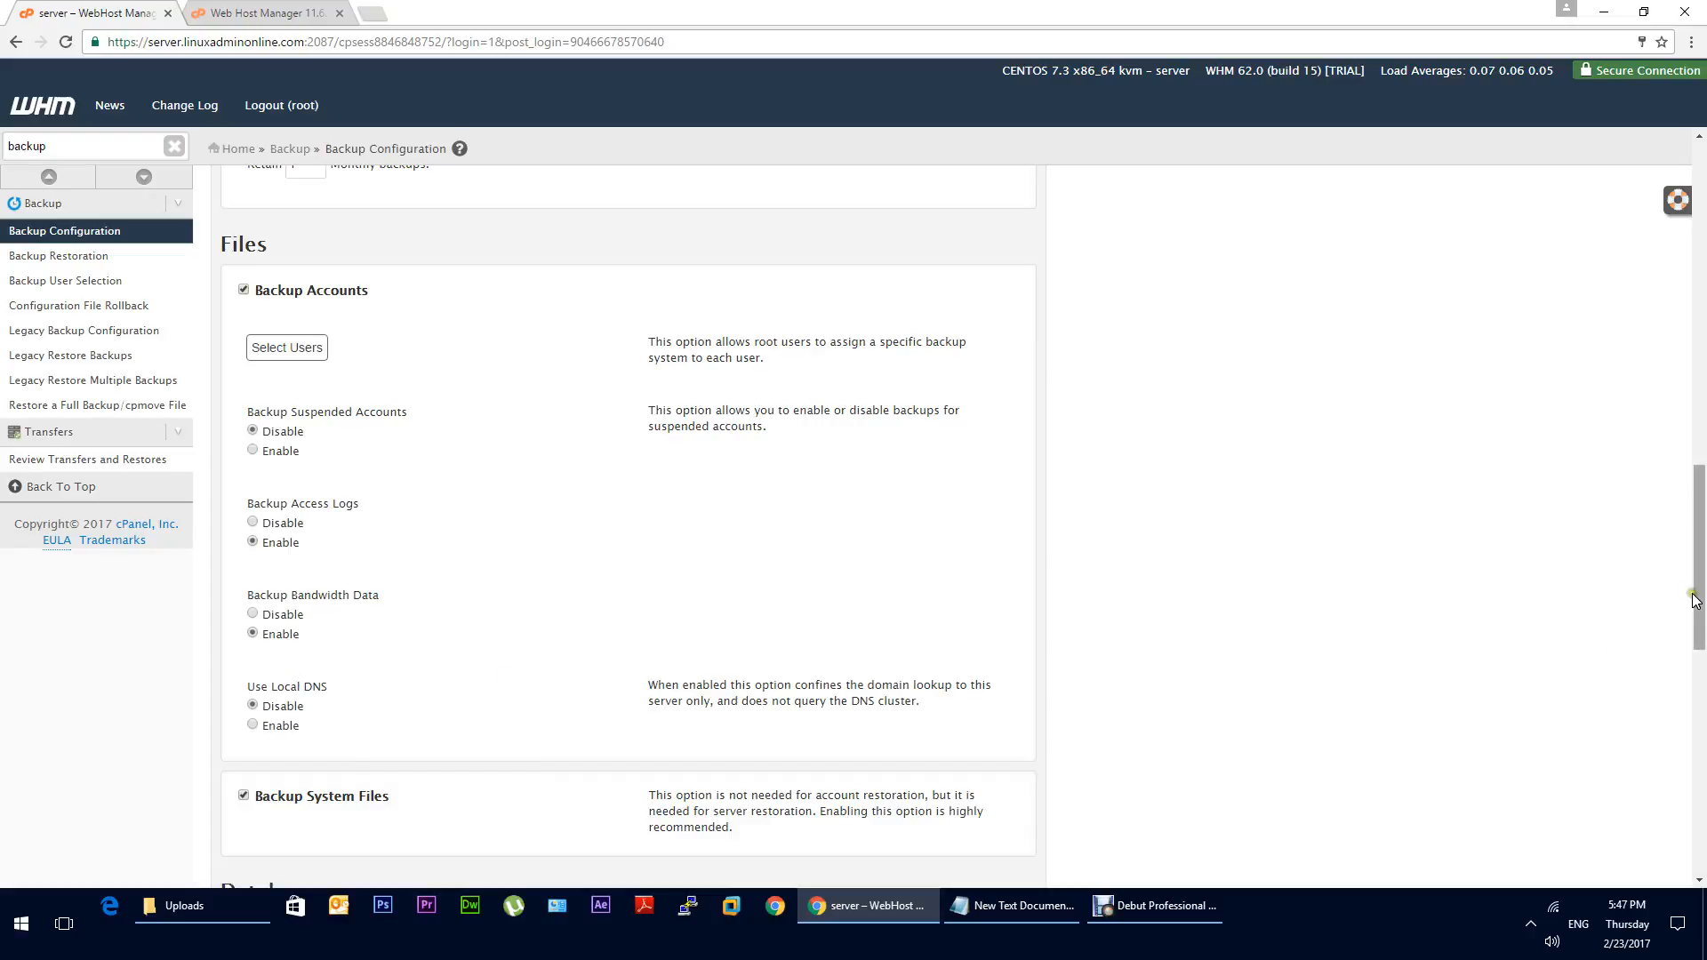
Examine the system files, SQL database, default backup directory and additional destination settings
{"action": "left_click_drag", "start_coordinate": [1698, 594], "coordinate": [1703, 642]}
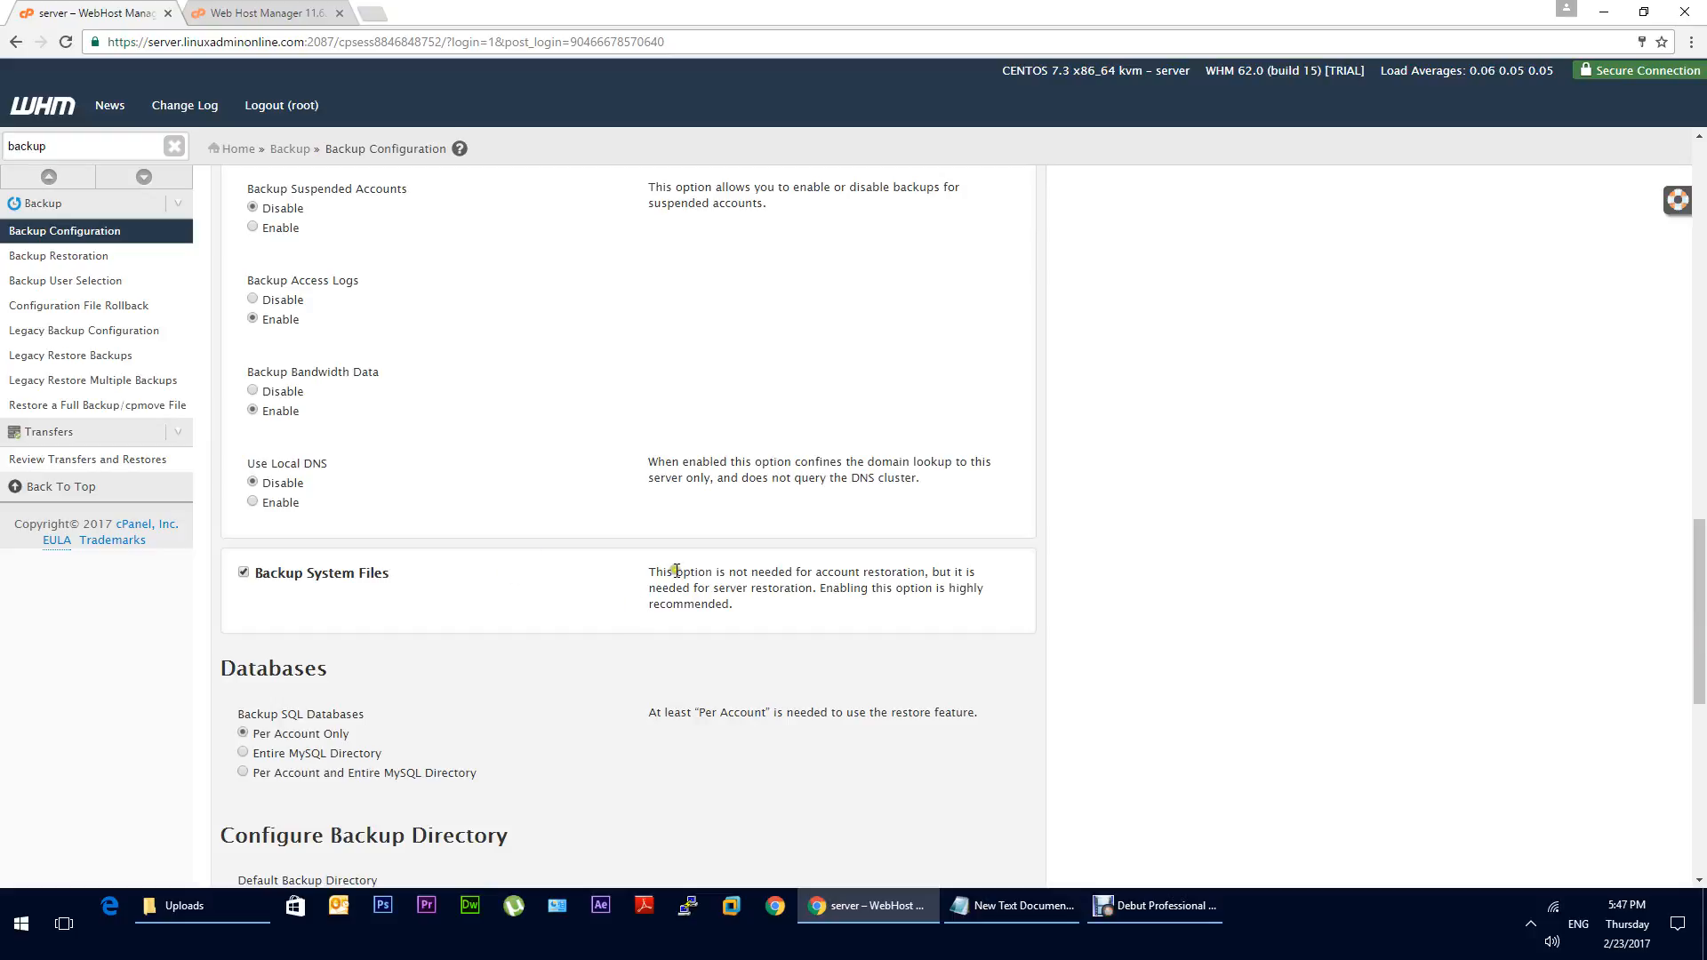
{"action": "left_click_drag", "start_coordinate": [1700, 578], "coordinate": [1704, 623]}
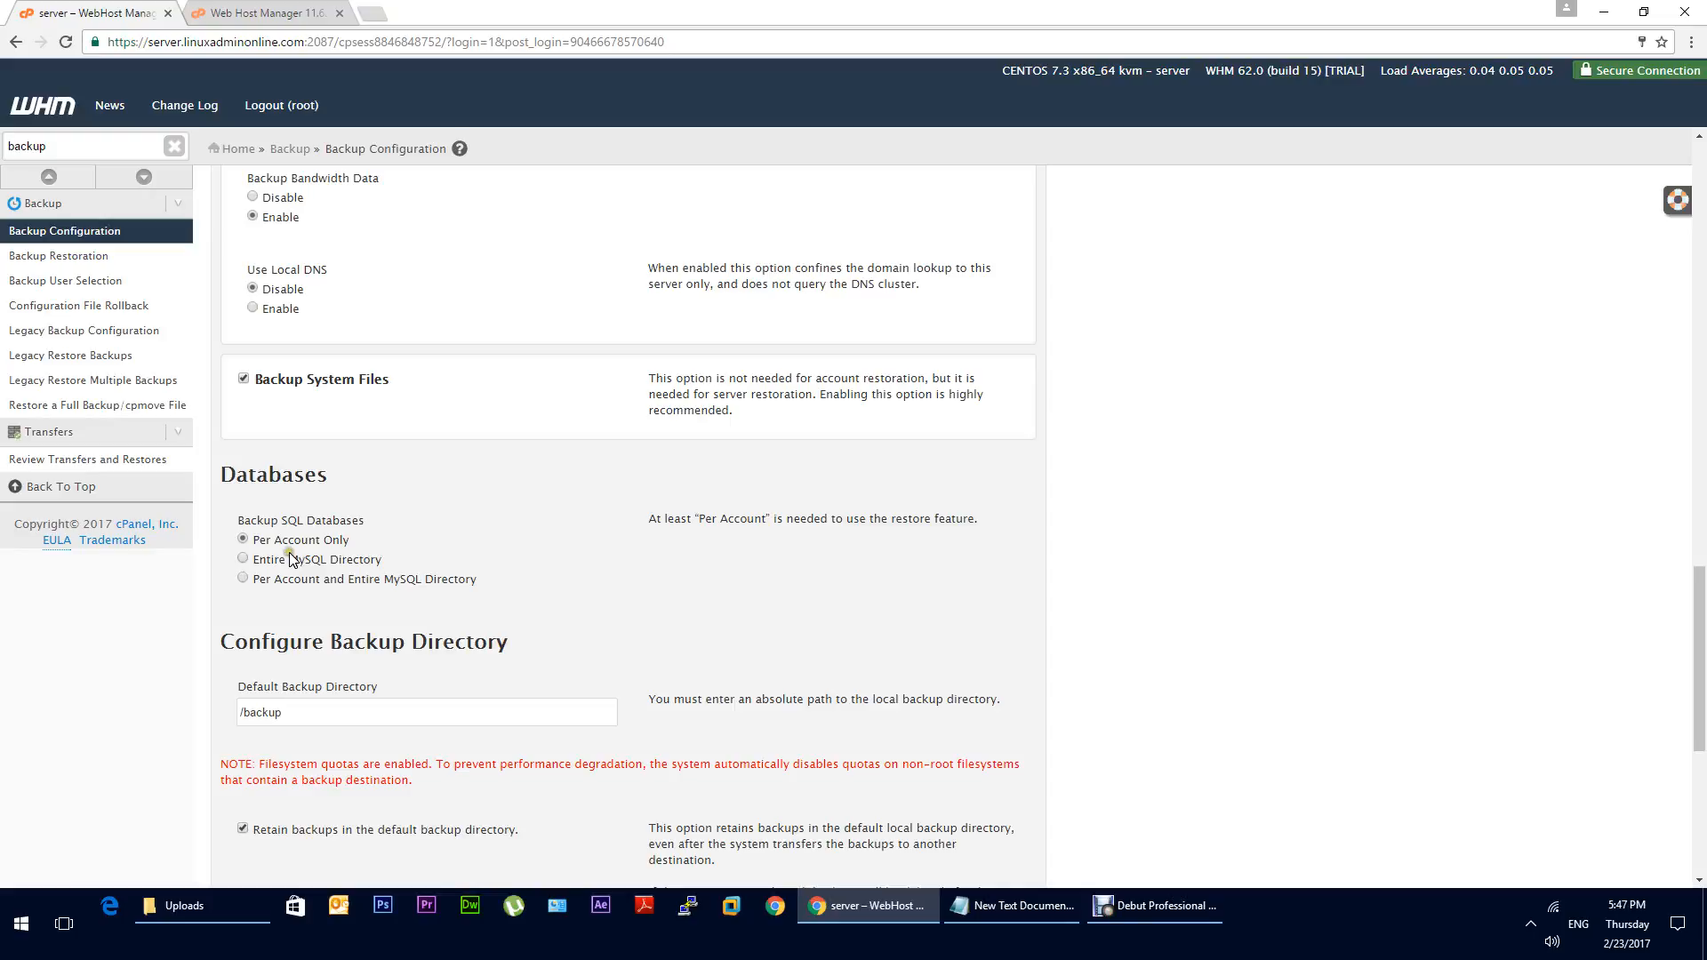
{"action": "left_click", "coordinate": [1702, 632]}
{"action": "left_click_drag", "start_coordinate": [1703, 633], "coordinate": [1702, 717]}
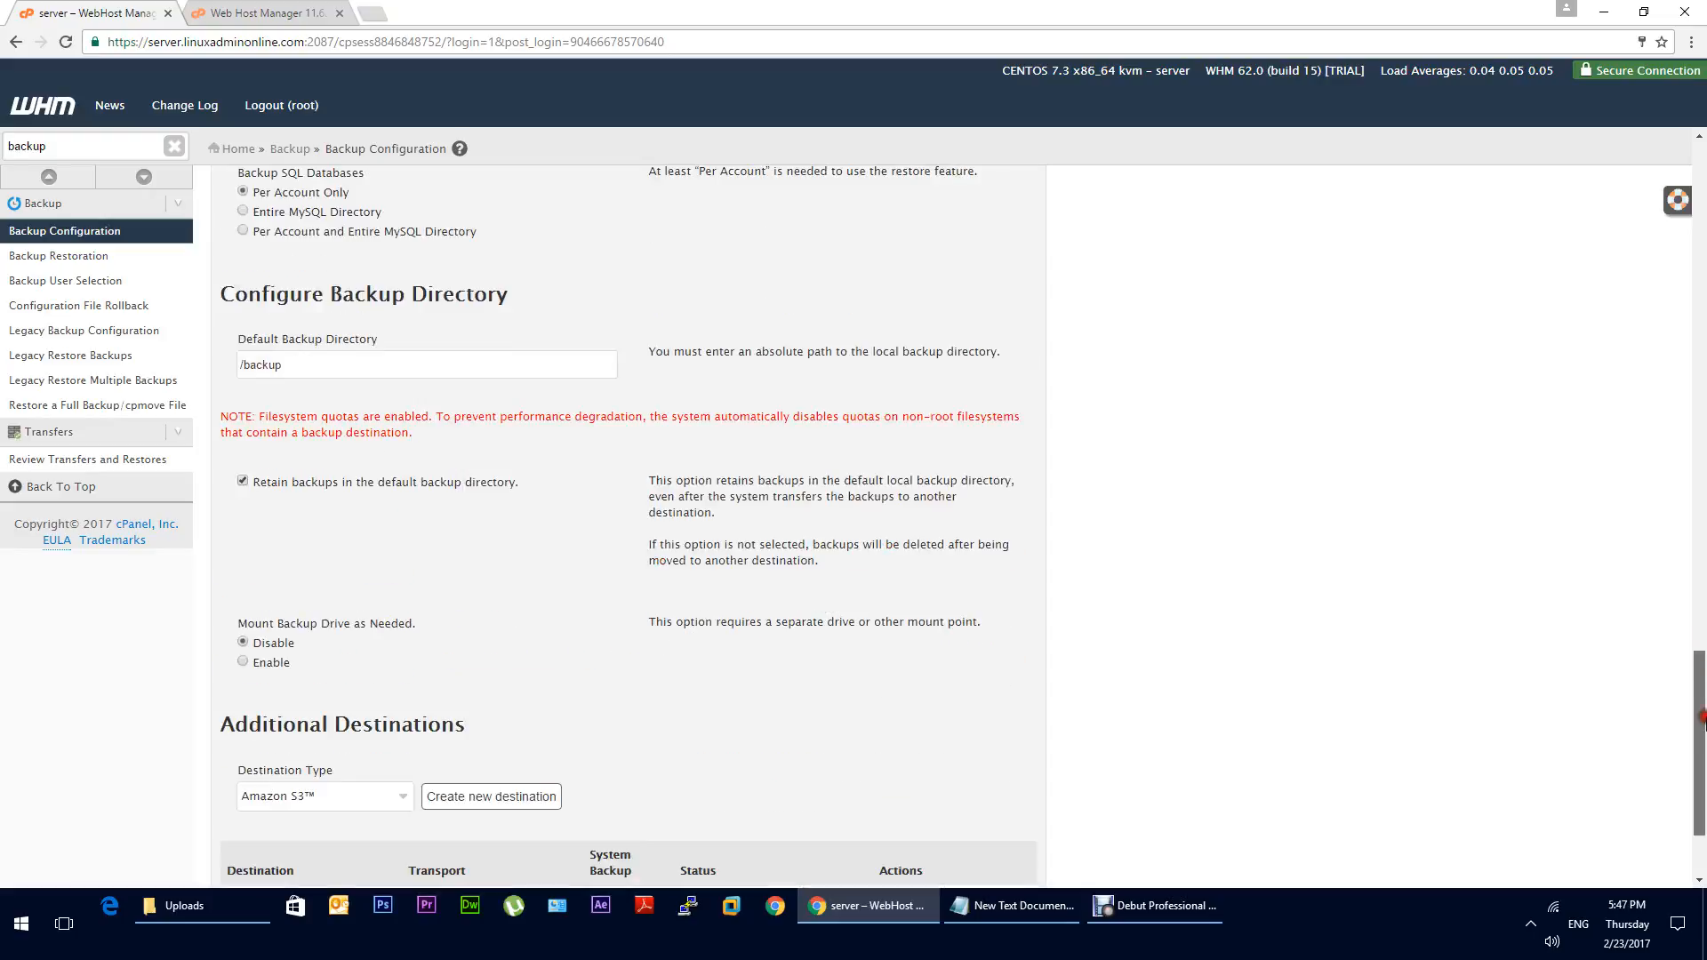
{"action": "left_click", "coordinate": [318, 347]}
{"action": "left_click_drag", "start_coordinate": [331, 373], "coordinate": [221, 372]}
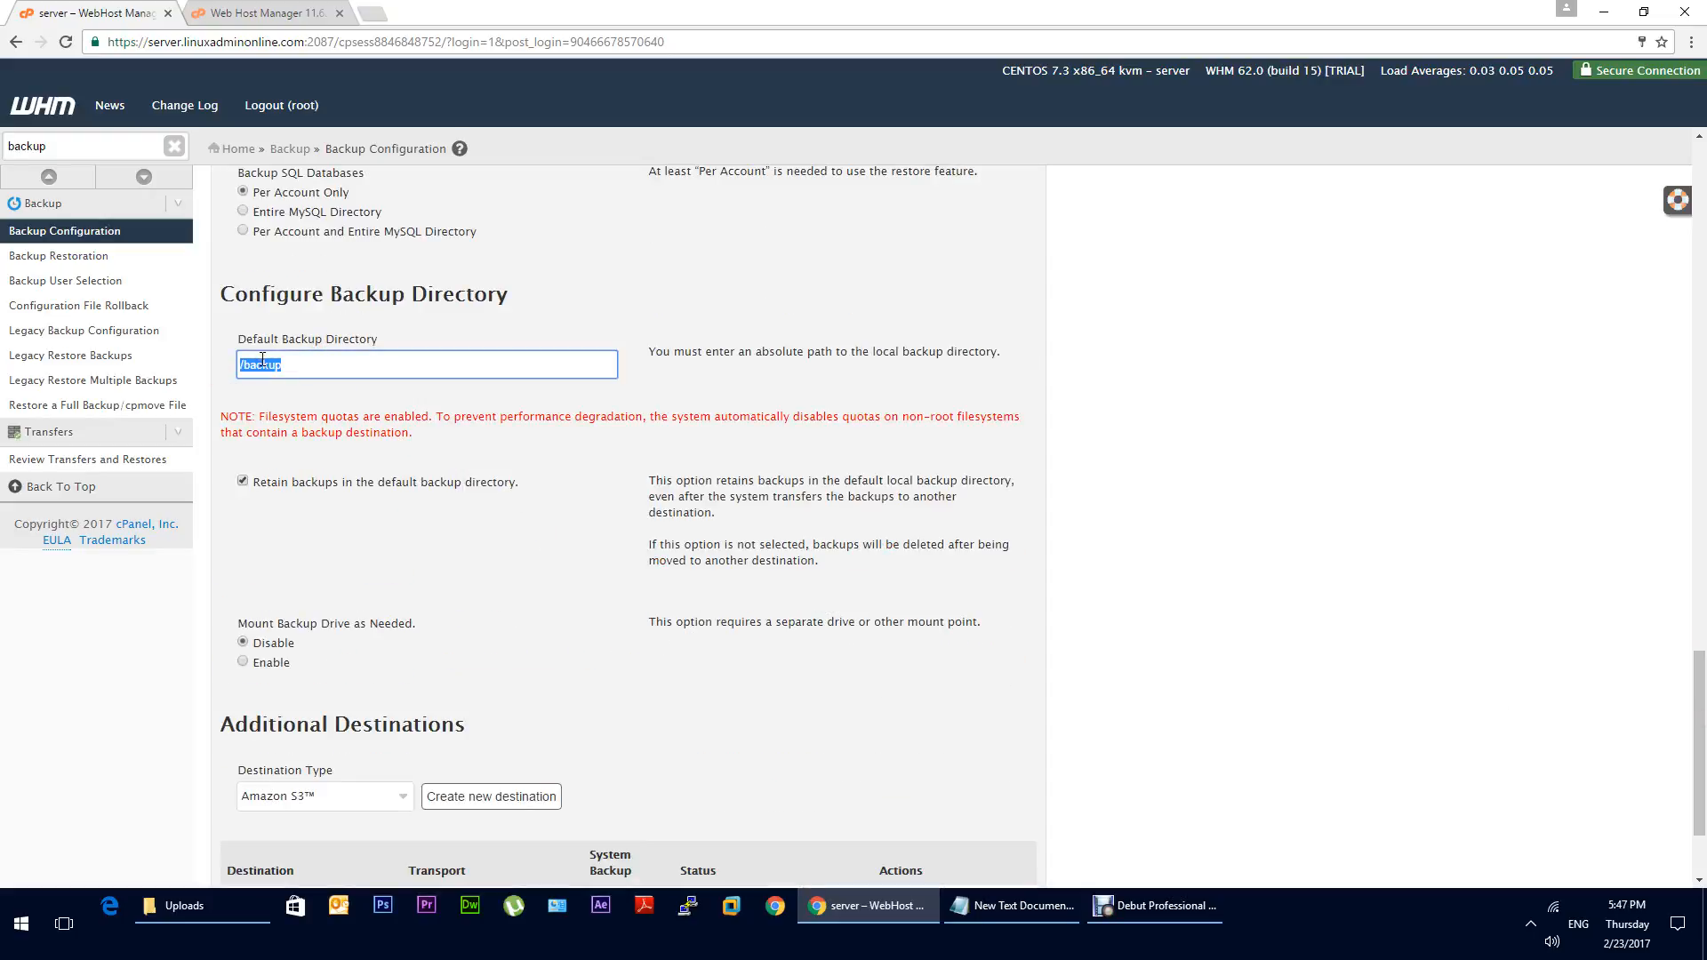
{"action": "left_click_drag", "start_coordinate": [1703, 680], "coordinate": [1702, 720]}
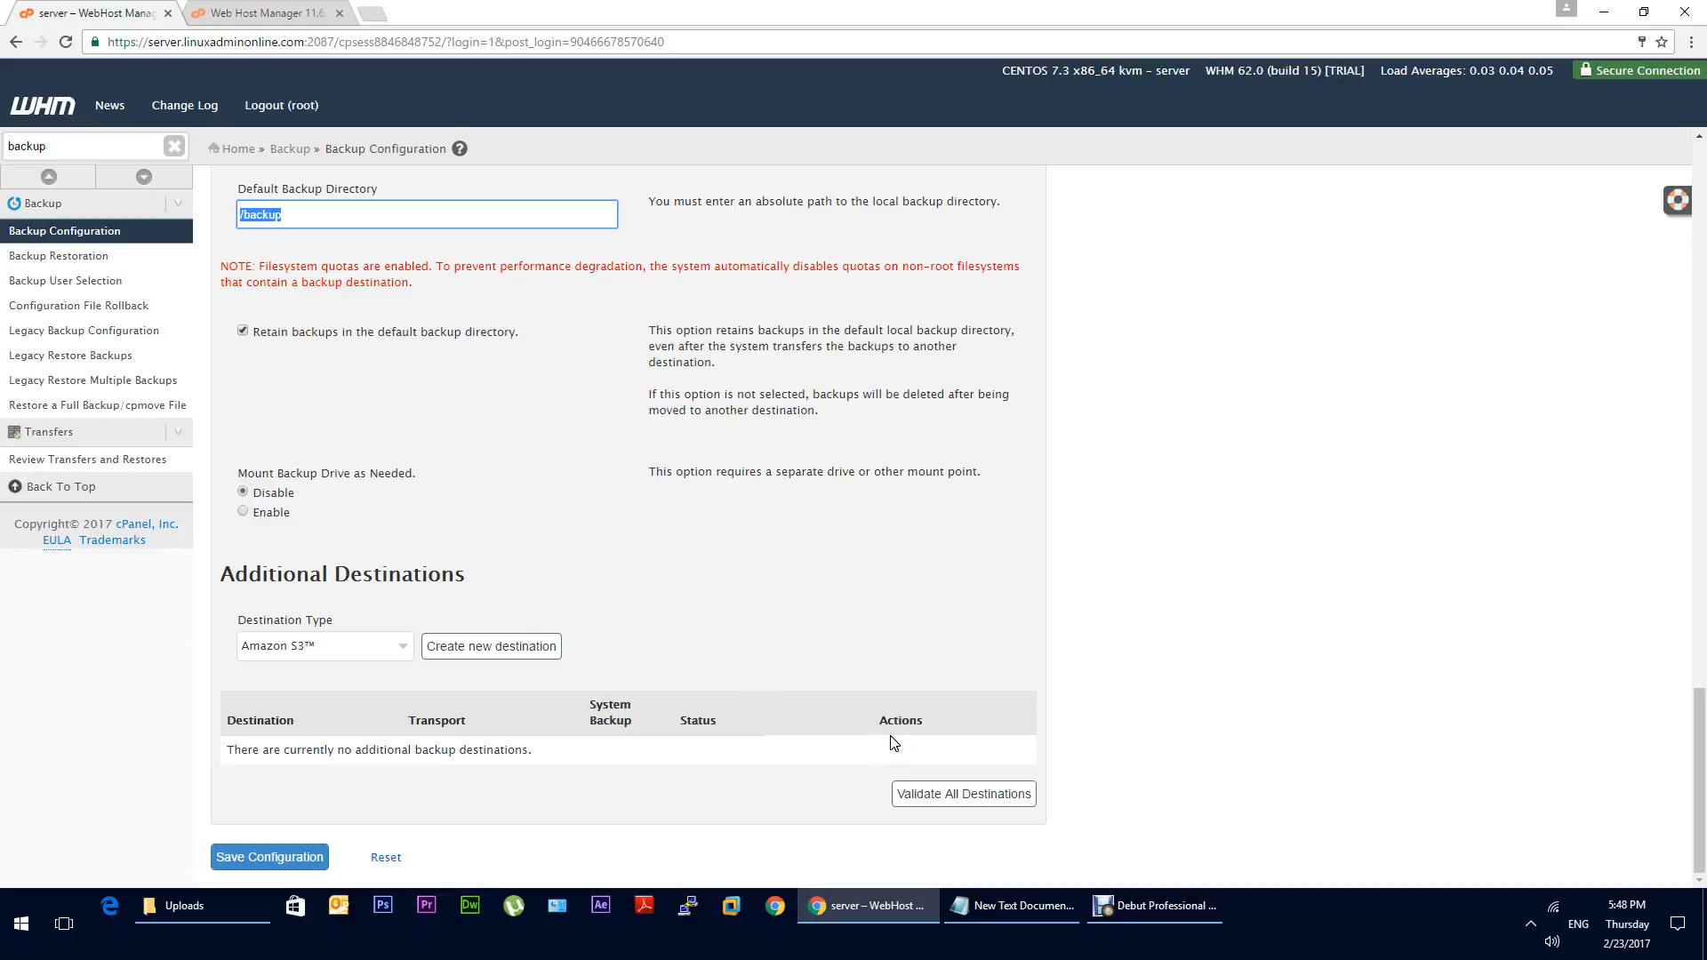
Save the backup configuration and look over the whole settings page
{"action": "left_click", "coordinate": [281, 857]}
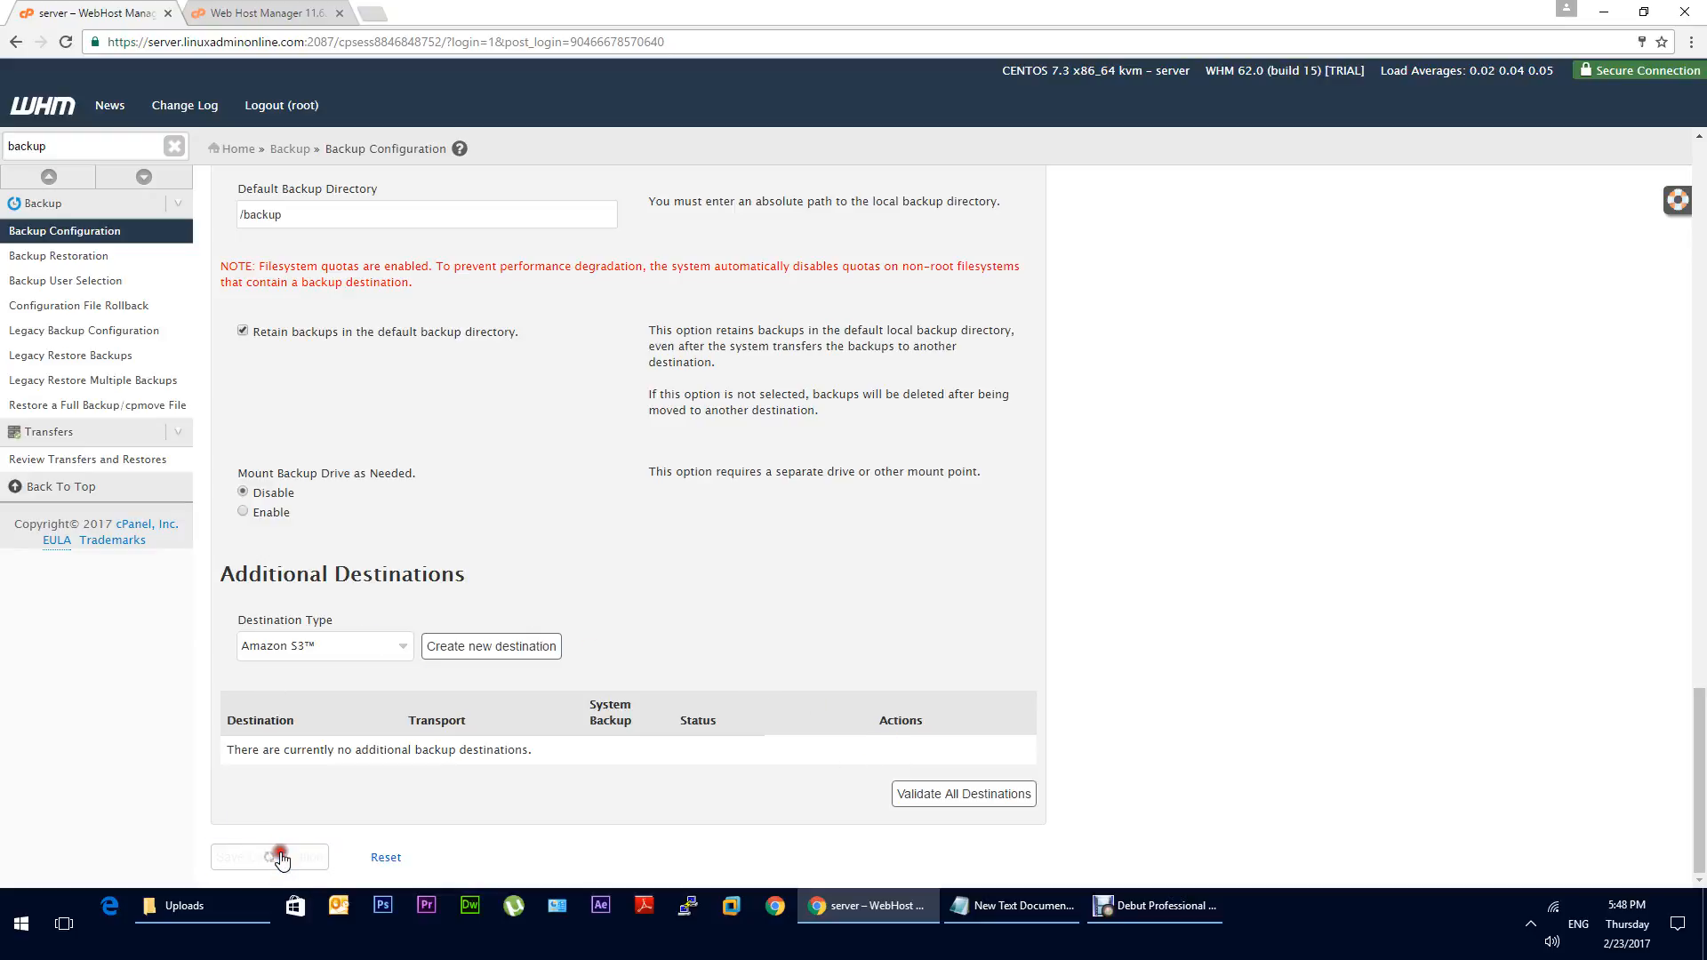
{"action": "left_click", "coordinate": [1702, 680]}
{"action": "left_click_drag", "start_coordinate": [1702, 680], "coordinate": [1702, 827]}
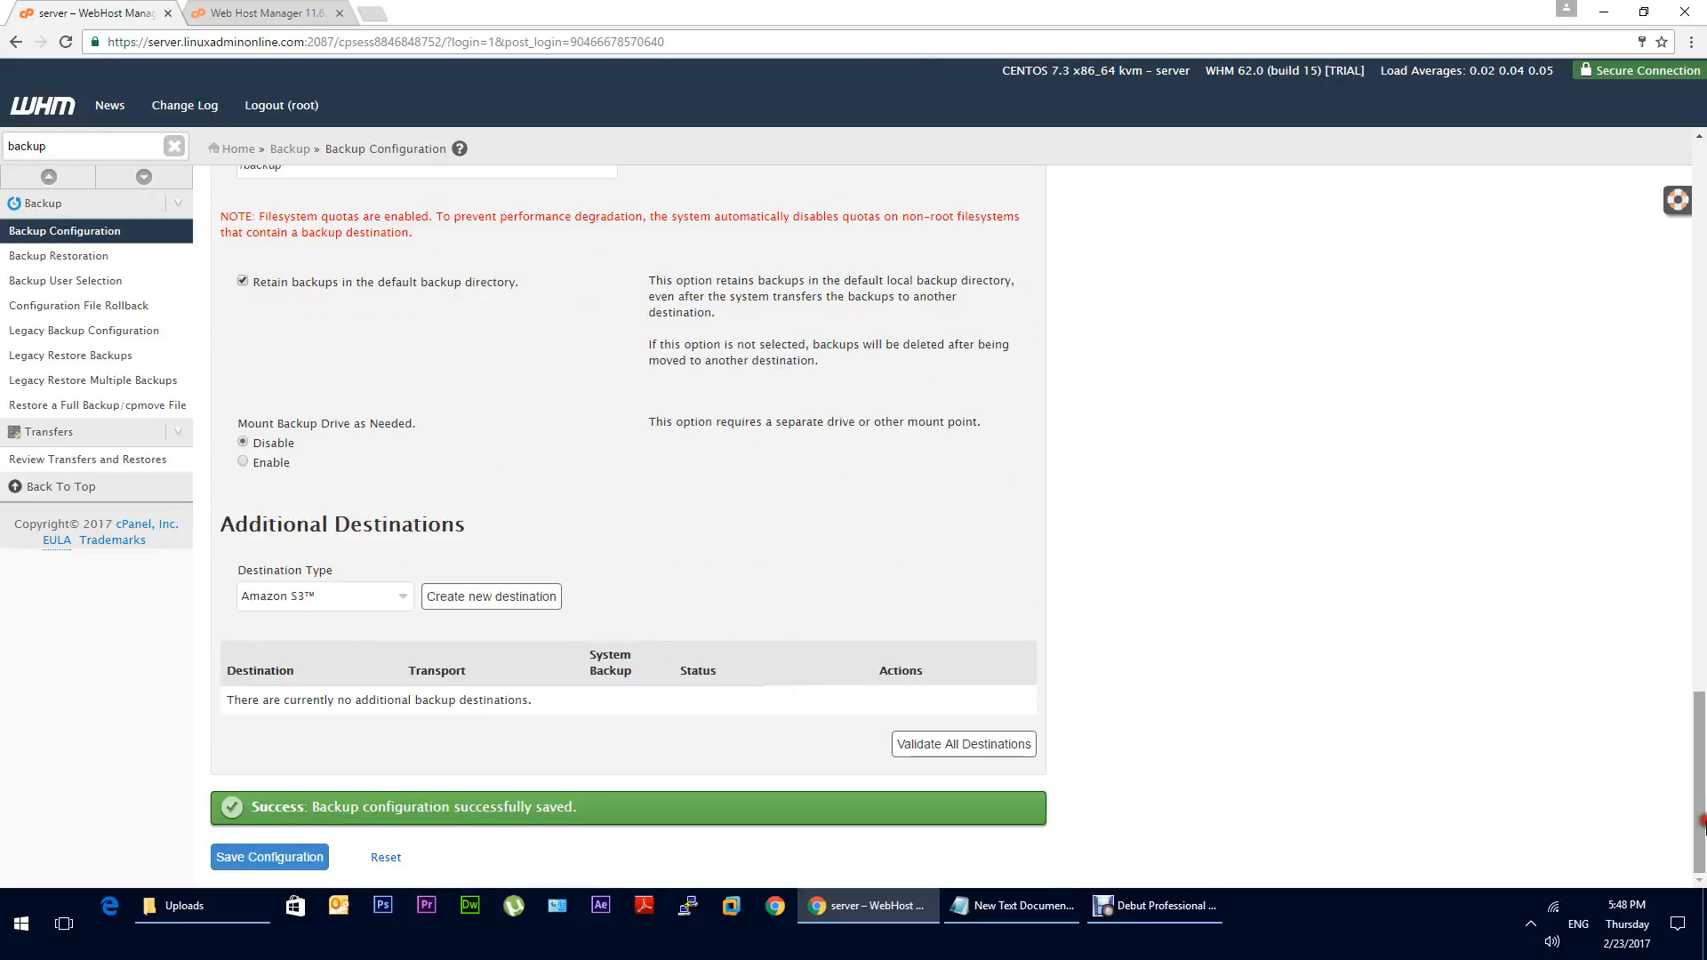
{"action": "left_click_drag", "start_coordinate": [1702, 793], "coordinate": [1702, 237]}
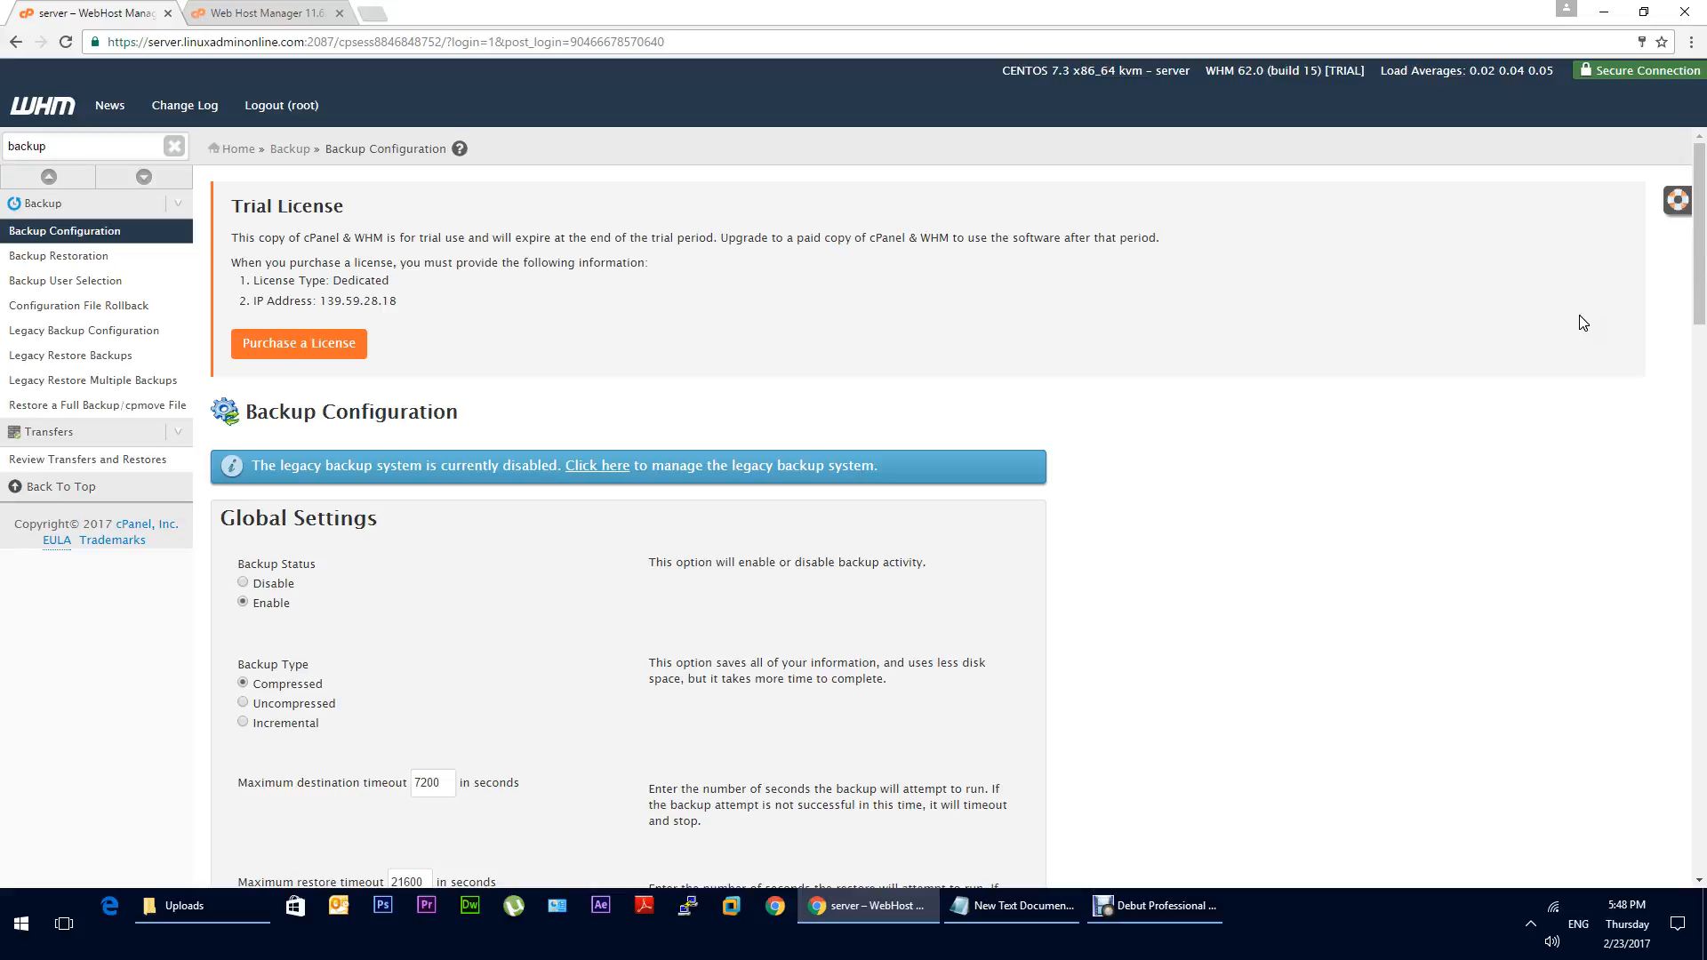
{"action": "left_click_drag", "start_coordinate": [1702, 281], "coordinate": [1704, 852]}
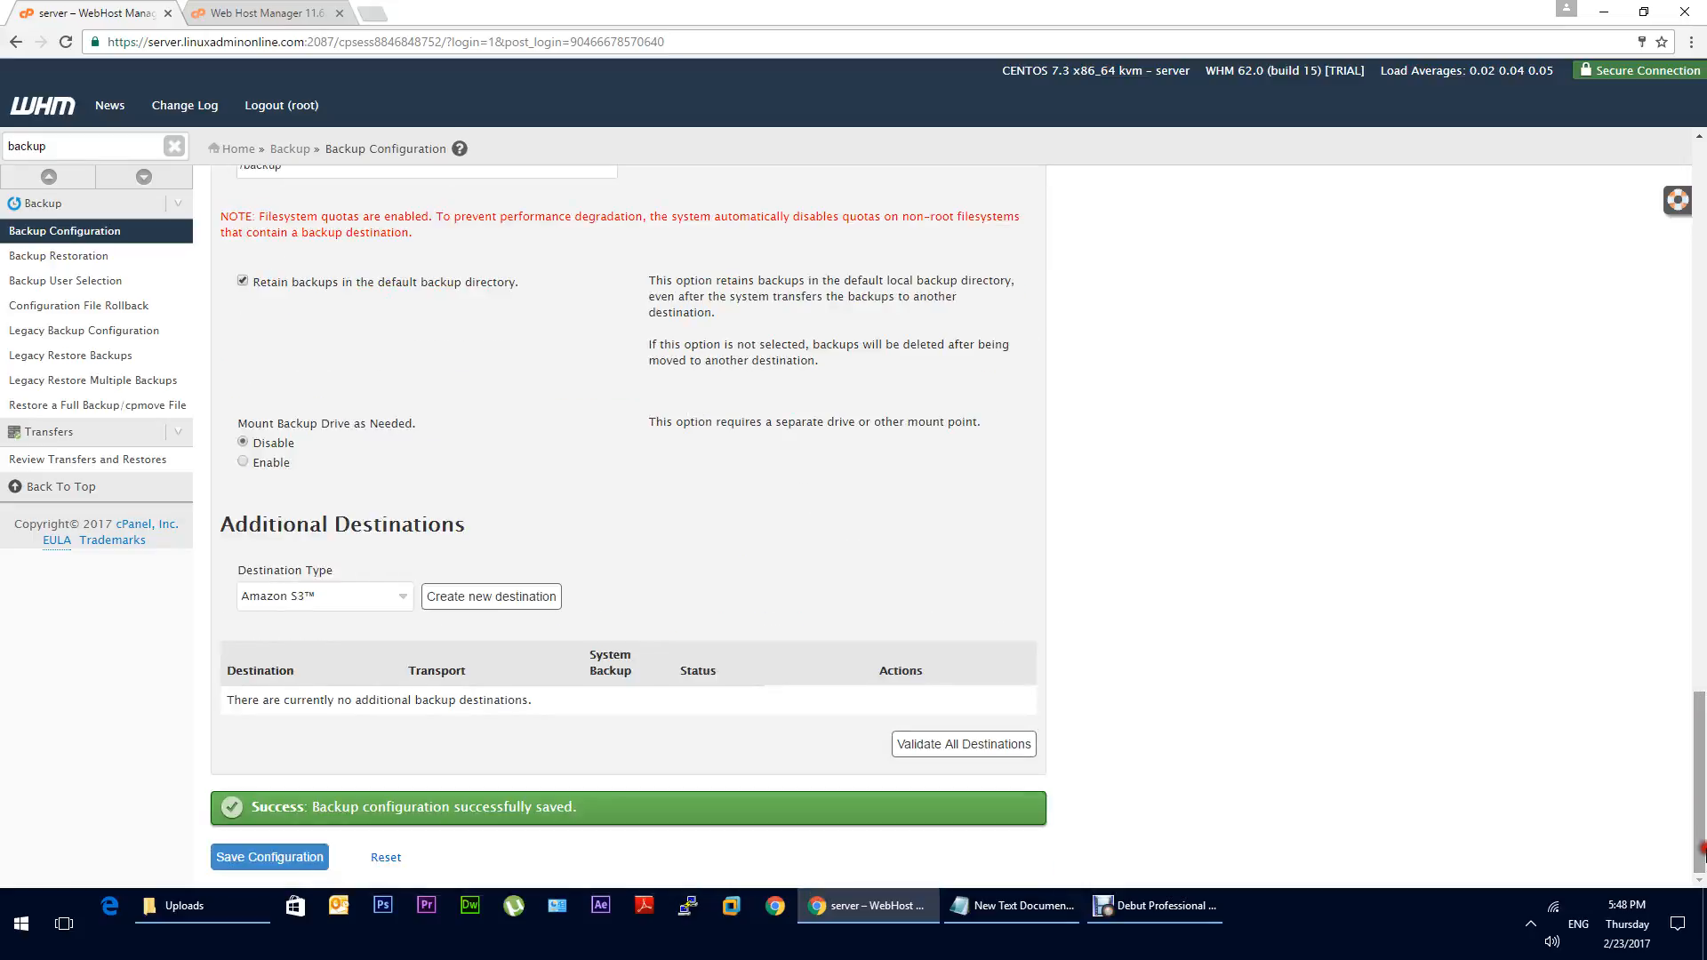
Look over the account and date options on the Backup Restoration page, and return to Backup Configuration
{"action": "left_click", "coordinate": [53, 257]}
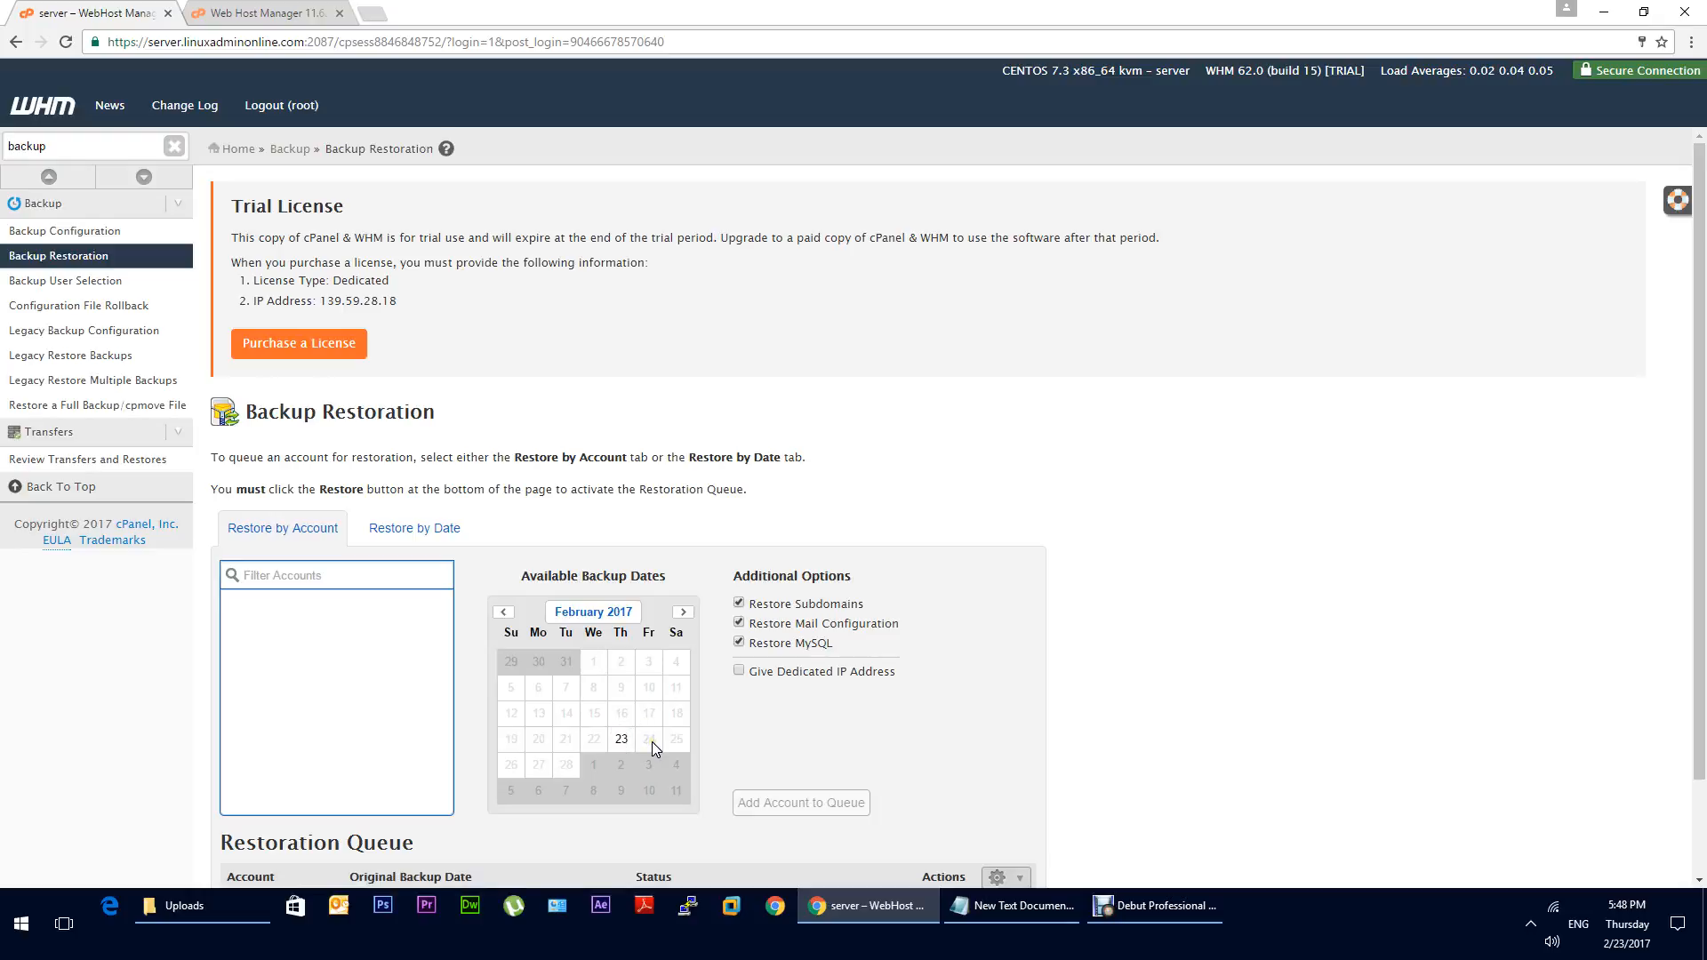
{"action": "scroll", "coordinate": [1687, 593], "scroll_direction": "down", "scroll_amount": 2}
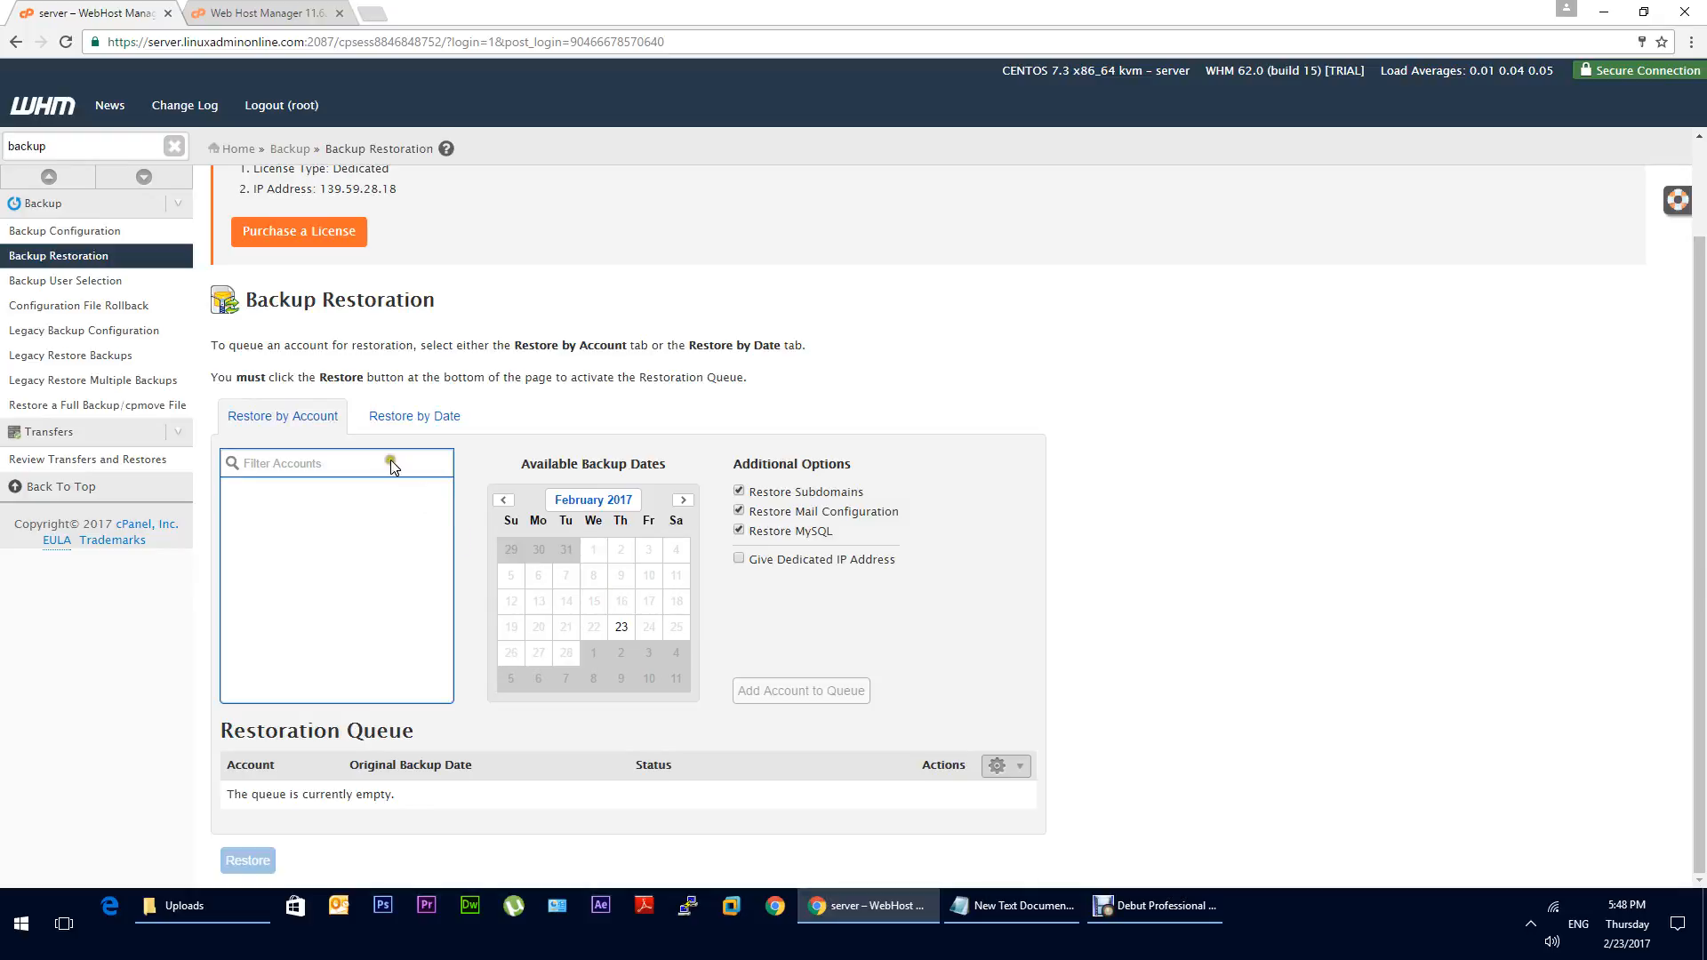
{"action": "left_click", "coordinate": [141, 238]}
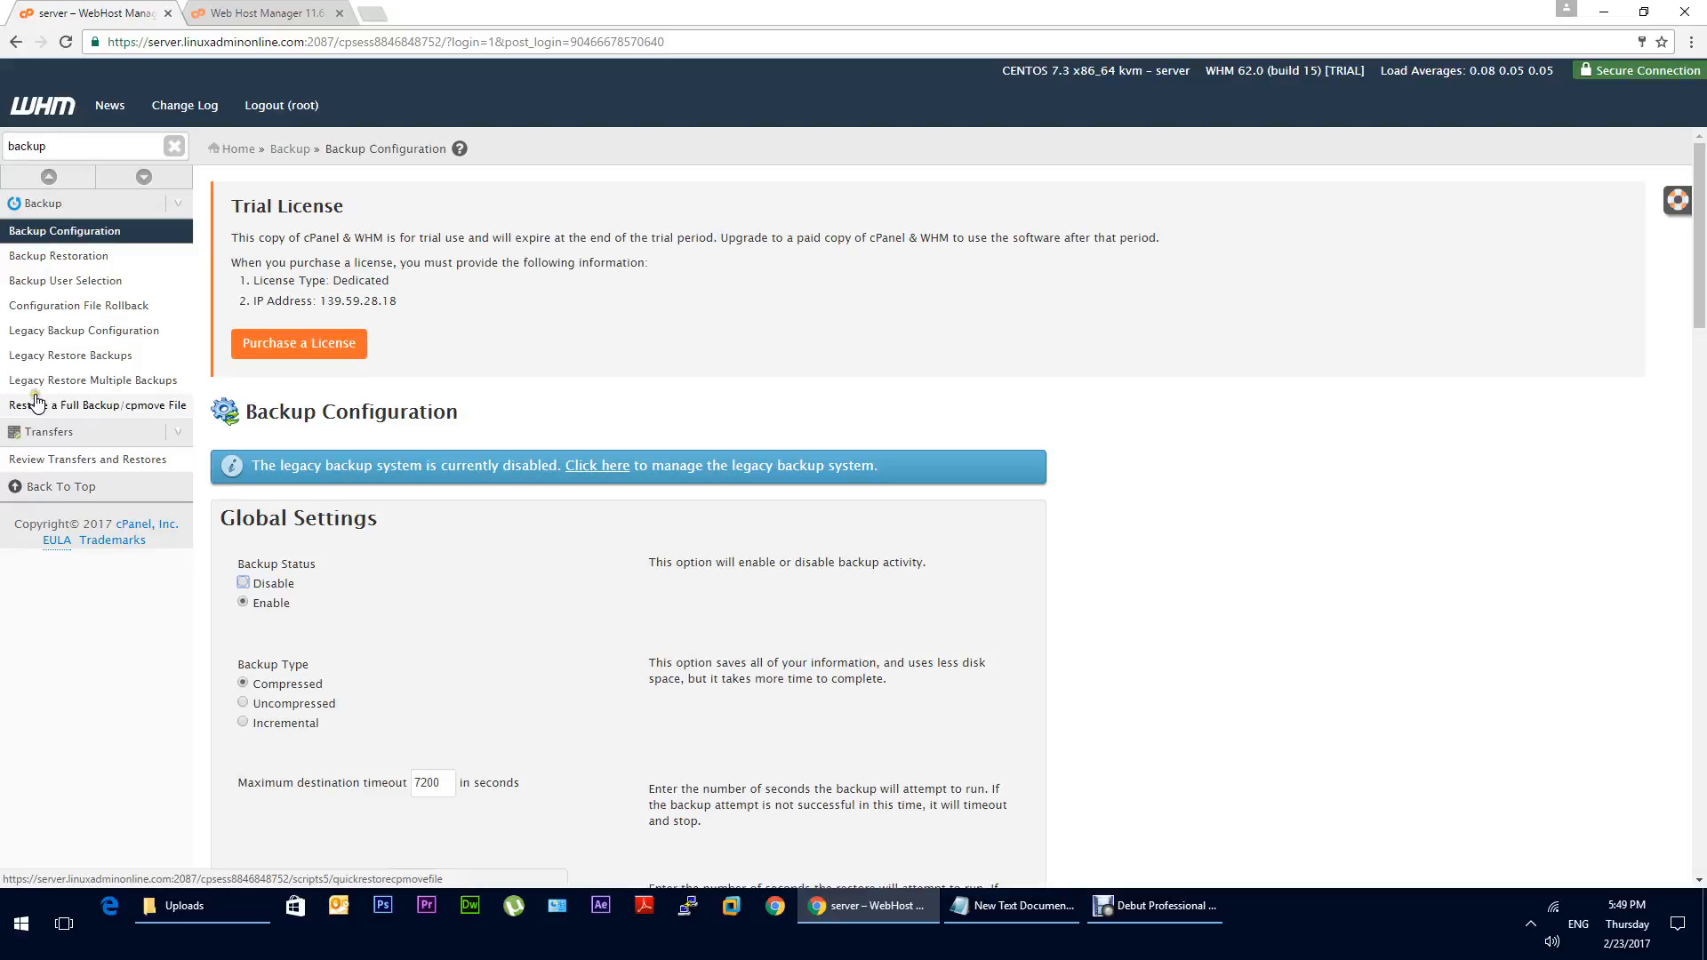
{"action": "left_click", "coordinate": [65, 356]}
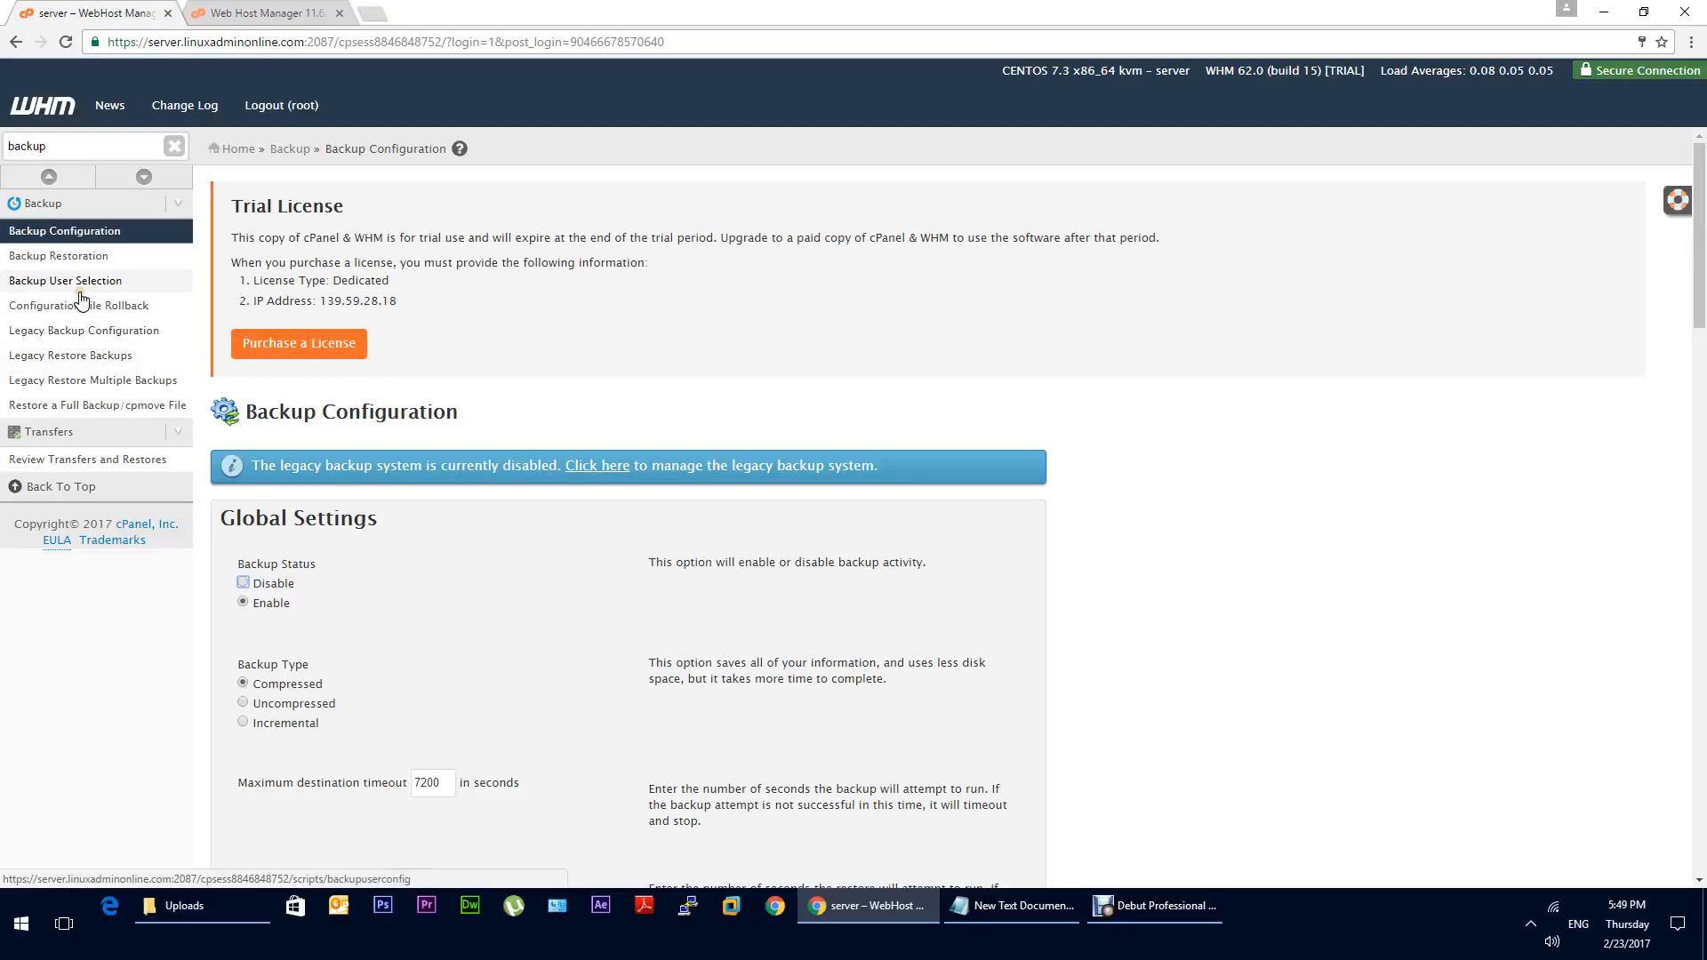
{"action": "left_click", "coordinate": [82, 240]}
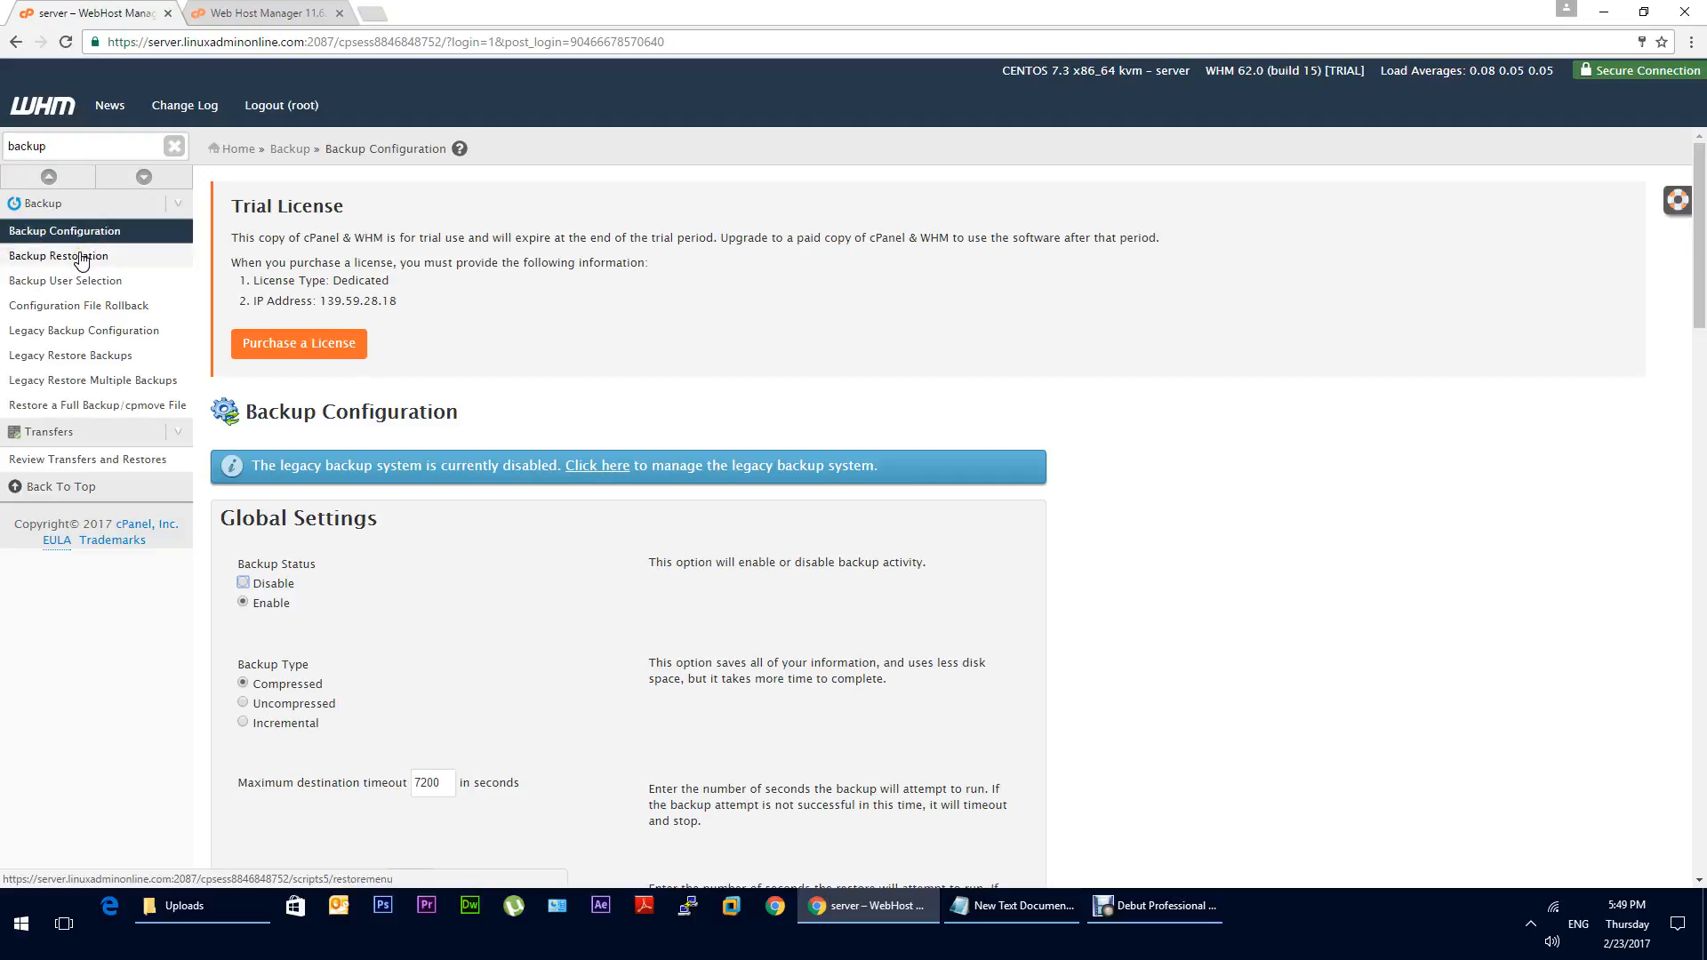